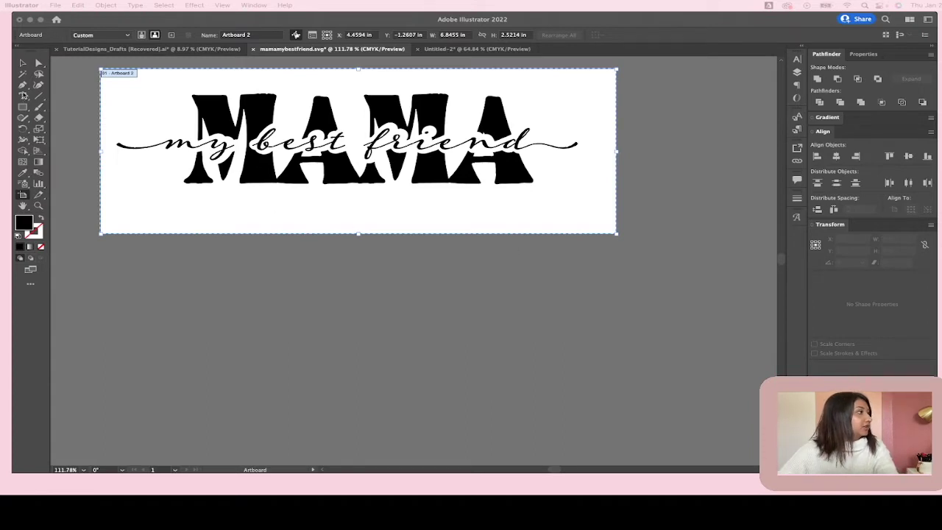
# Place a placeholder text object below the artboard, enlarge it and set it in Wished Regular
pyautogui.click(24, 96)
pyautogui.click(23, 96)
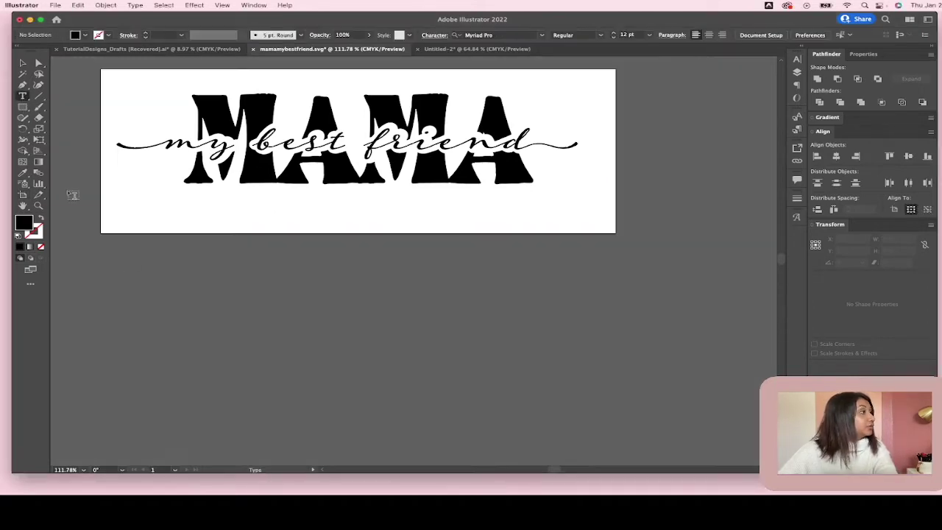
pyautogui.click(212, 333)
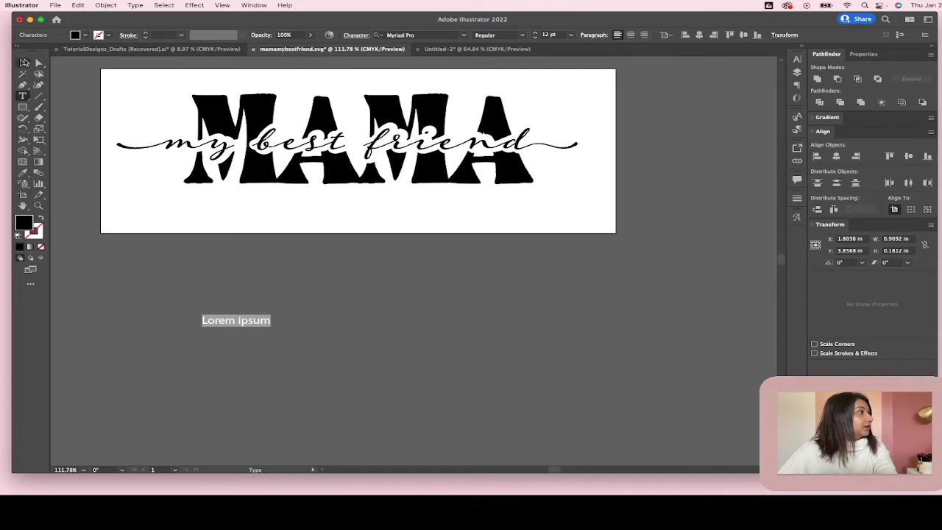
pyautogui.click(23, 64)
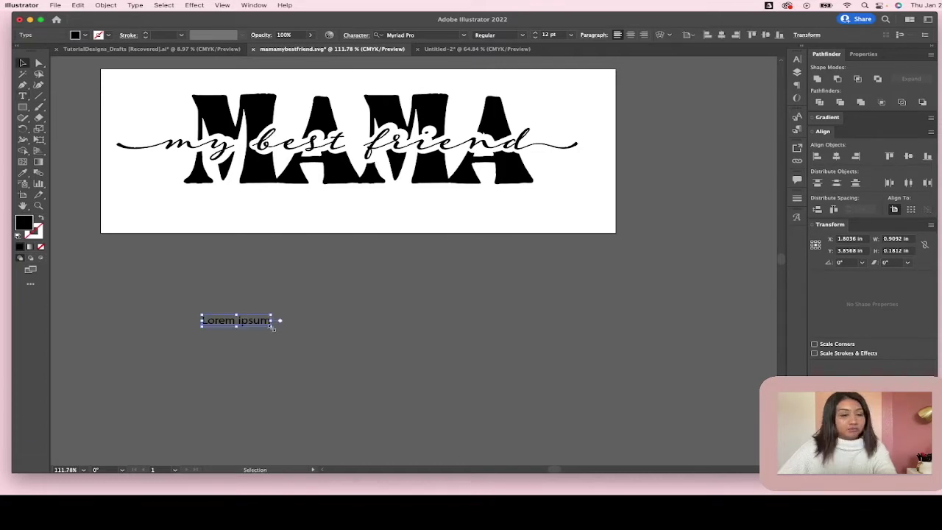
pyautogui.moveTo(272, 327); pyautogui.dragTo(532, 446)
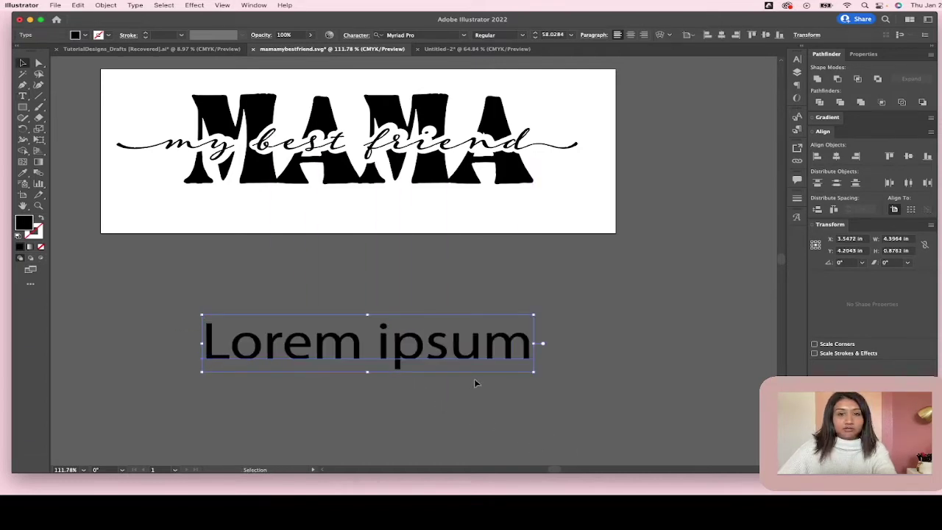
pyautogui.moveTo(464, 372); pyautogui.dragTo(446, 340)
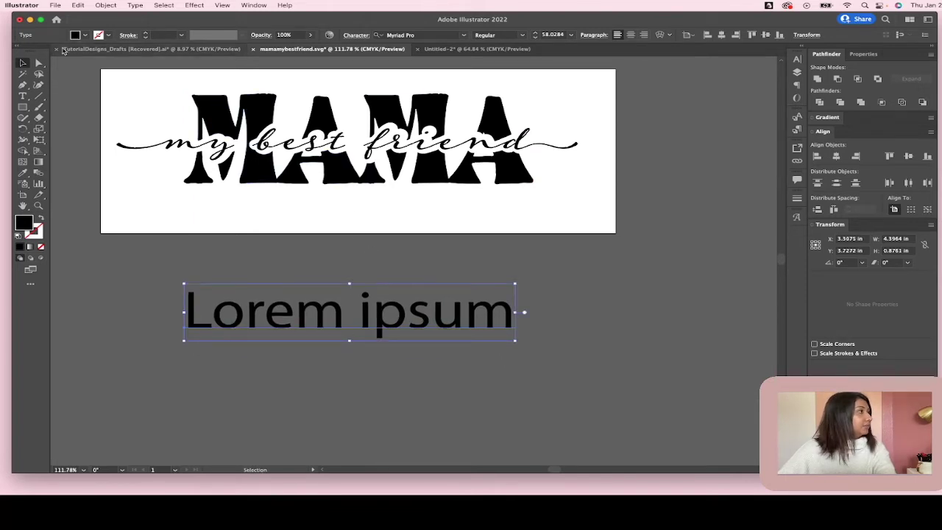
pyautogui.click(465, 36)
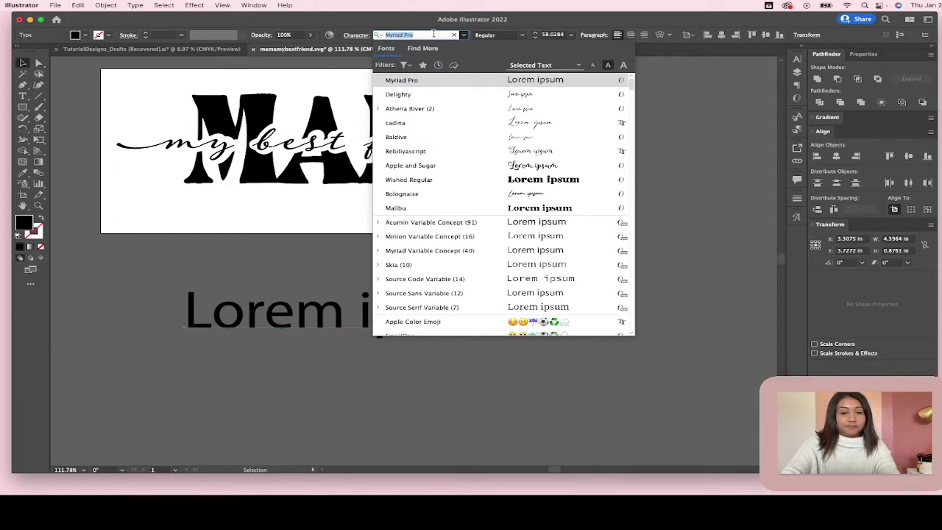
pyautogui.write('wished')
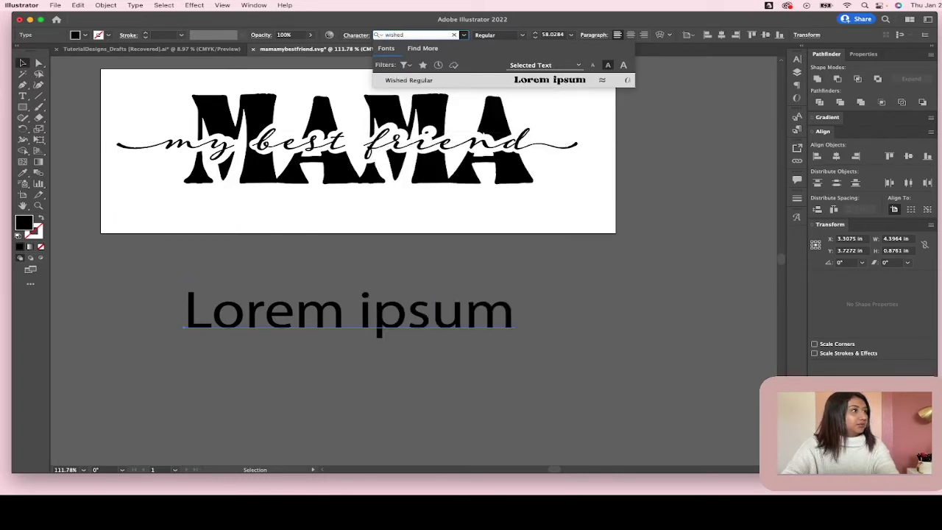
pyautogui.press('Return')
pyautogui.moveTo(526, 322); pyautogui.dragTo(495, 310)
# Replace the placeholder with 'MAMA' in capitals and enlarge it to about 116.7 pt
pyautogui.press('t')
pyautogui.tripleClick(471, 308)
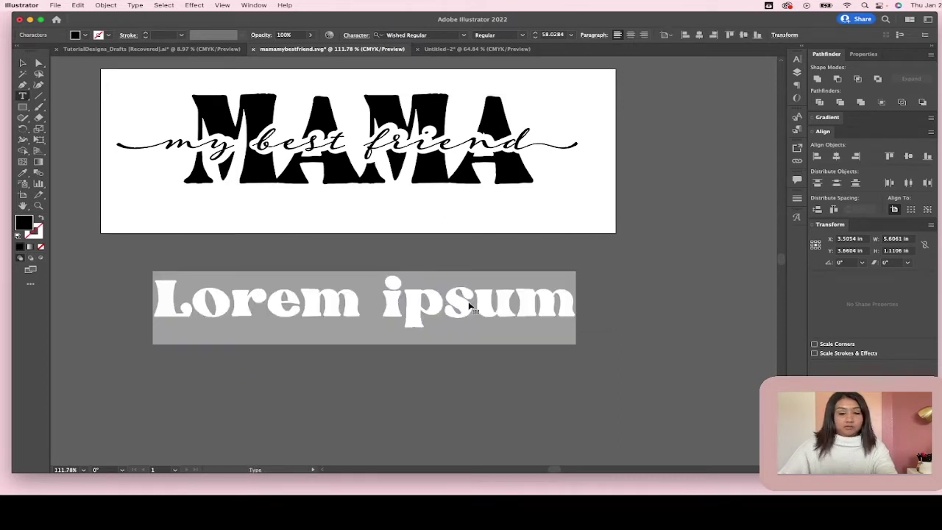
pyautogui.write('MAMA')
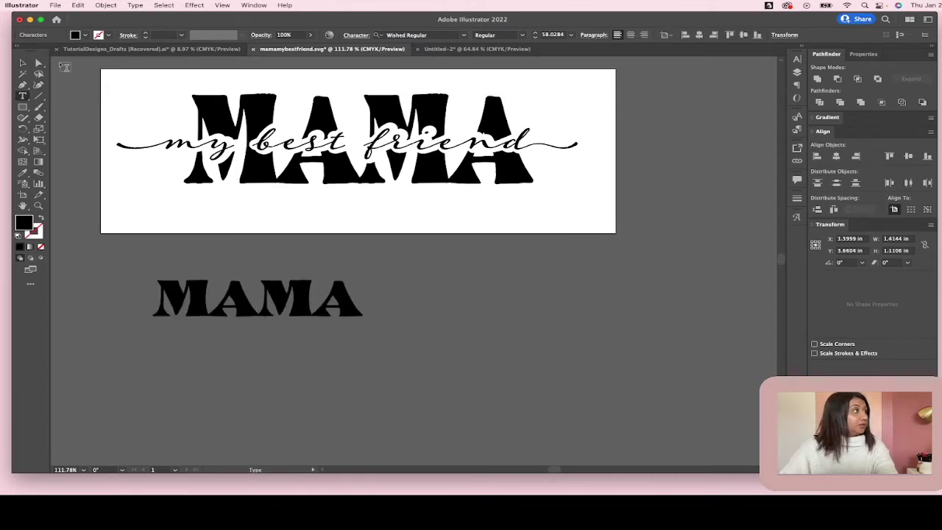
pyautogui.press('BackSpace')
pyautogui.press('BackSpace')
pyautogui.press('BackSpace')
pyautogui.press('BackSpace')
pyautogui.write('m')
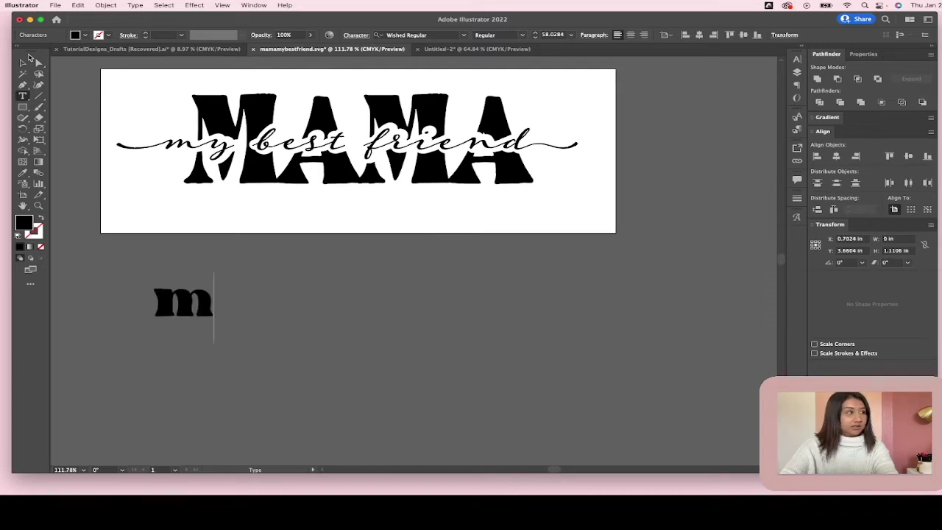
pyautogui.write('ama')
pyautogui.press('BackSpace')
pyautogui.press('BackSpace')
pyautogui.press('BackSpace')
pyautogui.press('BackSpace')
pyautogui.write('MAMA')
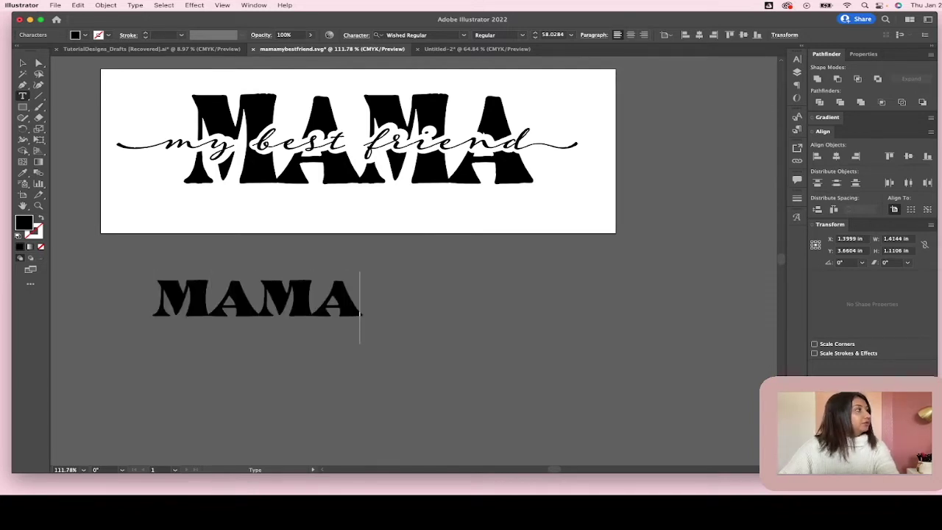
pyautogui.press('Escape')
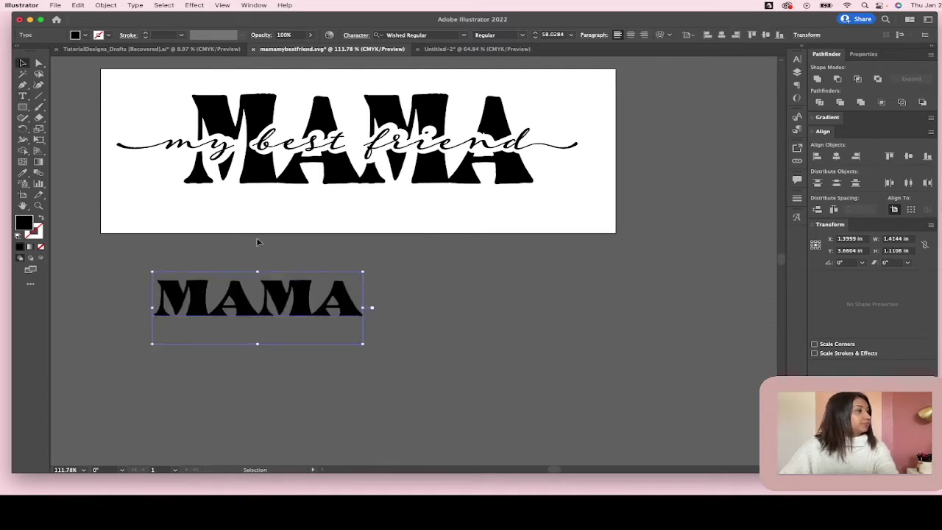
pyautogui.moveTo(361, 308); pyautogui.dragTo(608, 332)
pyautogui.moveTo(506, 317); pyautogui.dragTo(503, 335)
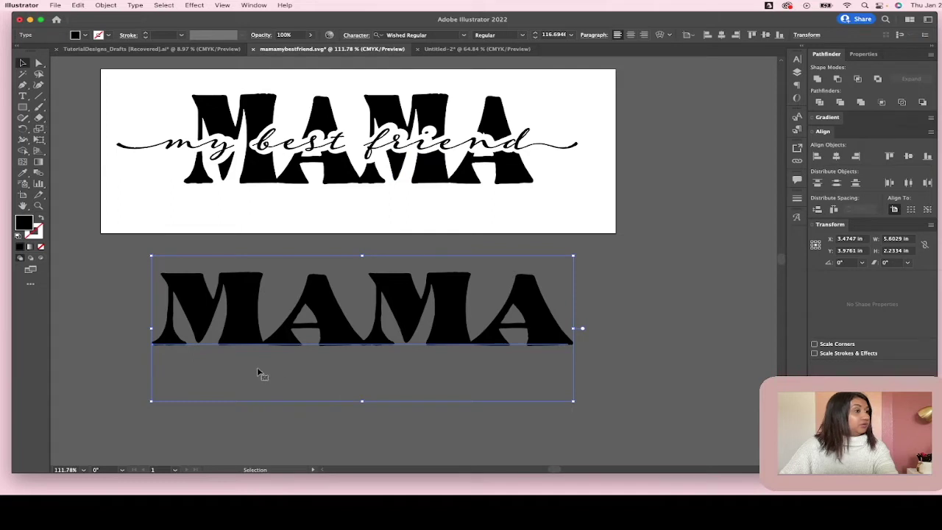
pyautogui.click(23, 96)
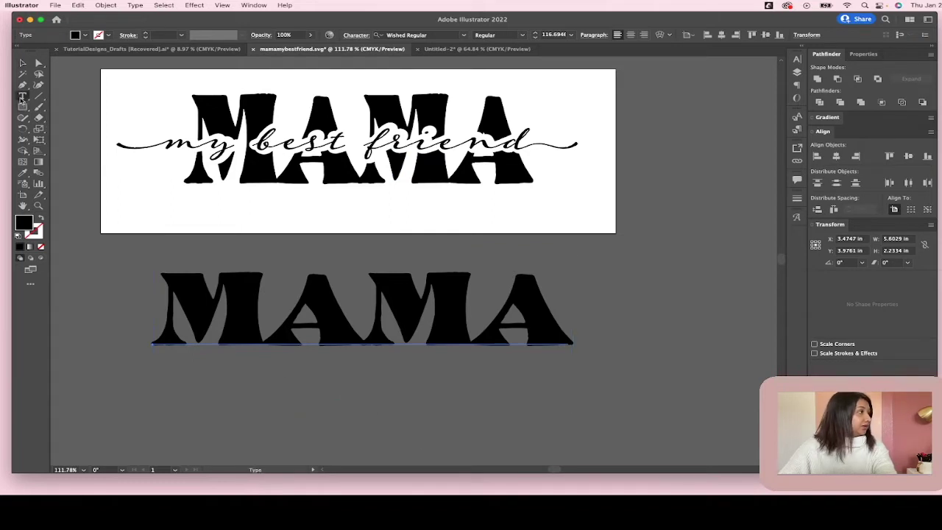
# Add an enlarged text object beneath MAMA that reads 'my best friend'
pyautogui.click(220, 392)
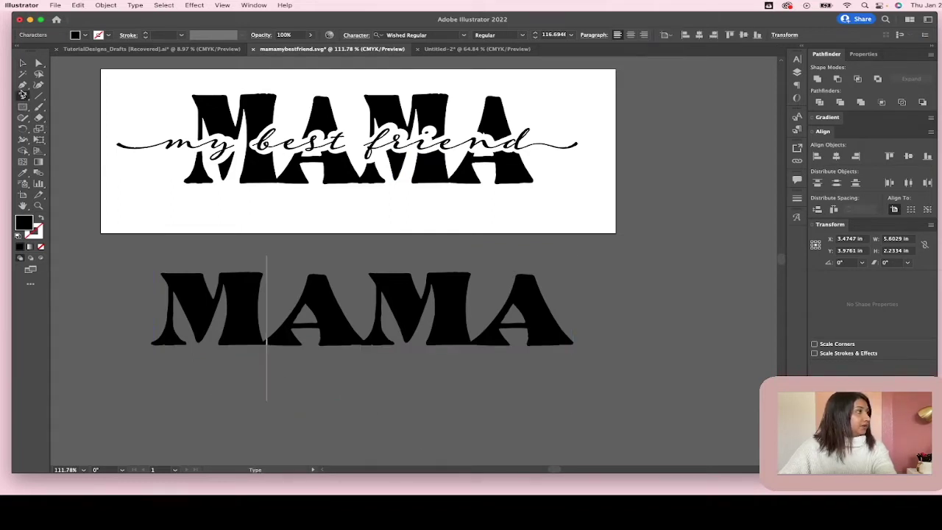
pyautogui.click(126, 425)
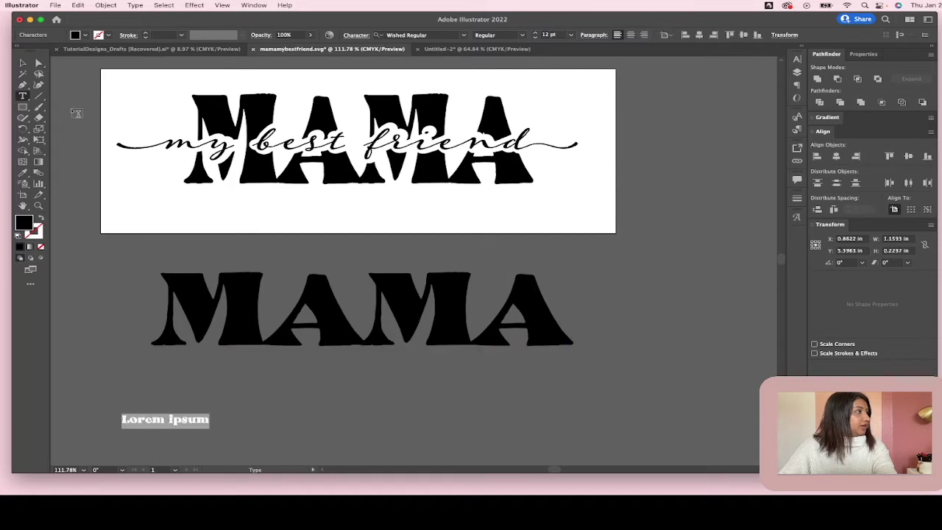
pyautogui.click(22, 63)
pyautogui.moveTo(221, 430); pyautogui.dragTo(610, 441)
pyautogui.doubleClick(544, 416)
pyautogui.press('super+a')
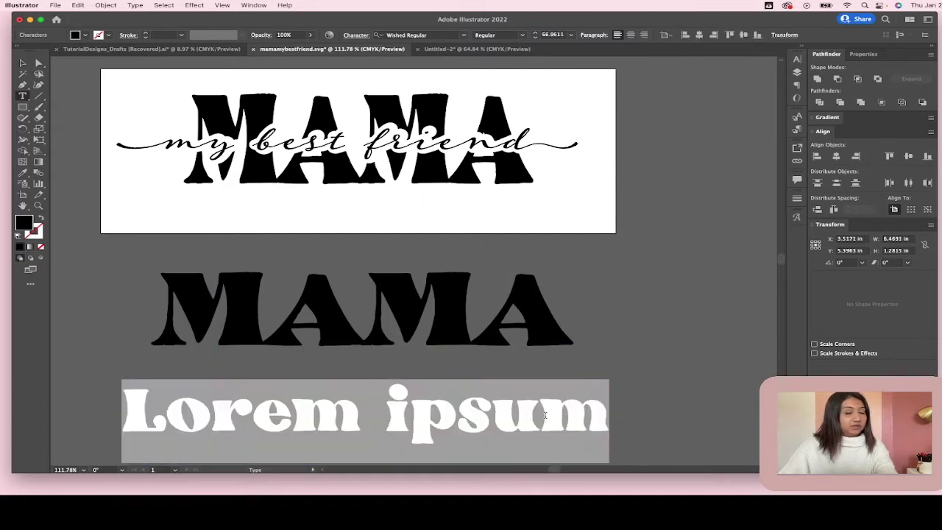
pyautogui.write('my b')
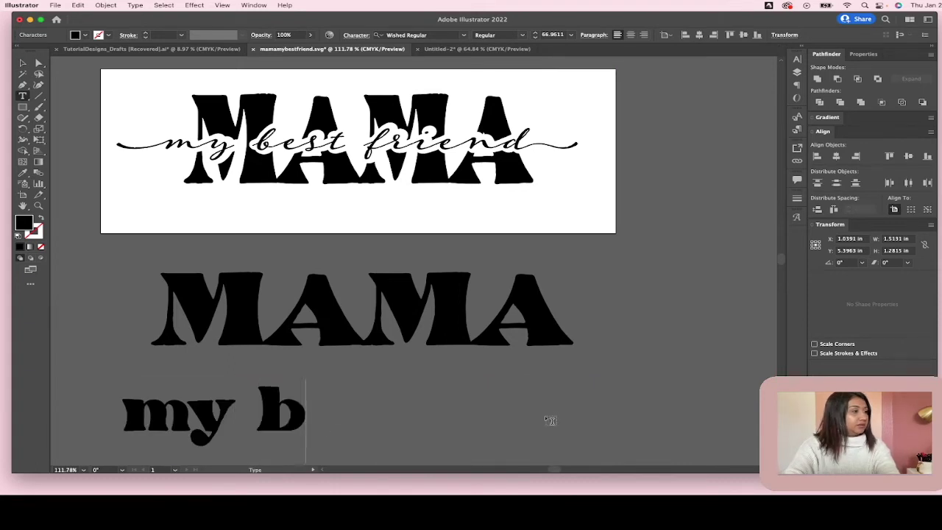
pyautogui.write('est friend')
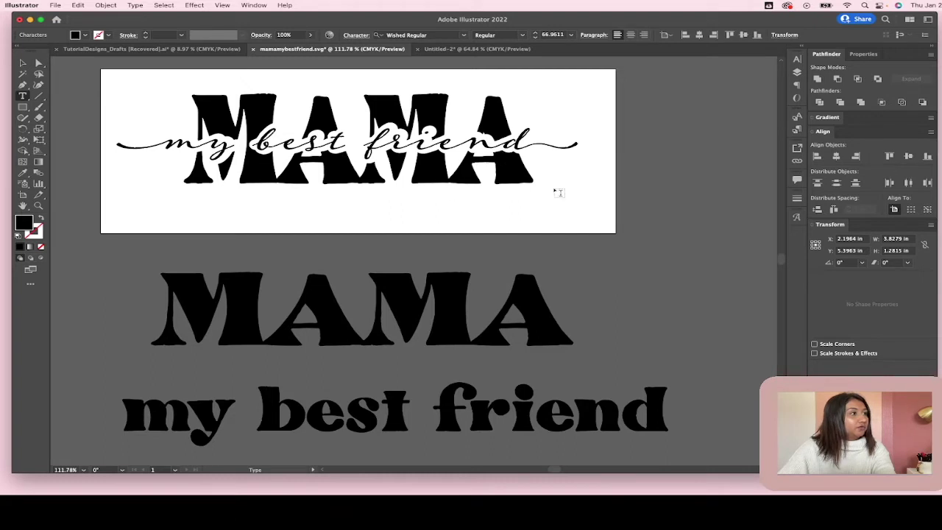
pyautogui.press('Escape')
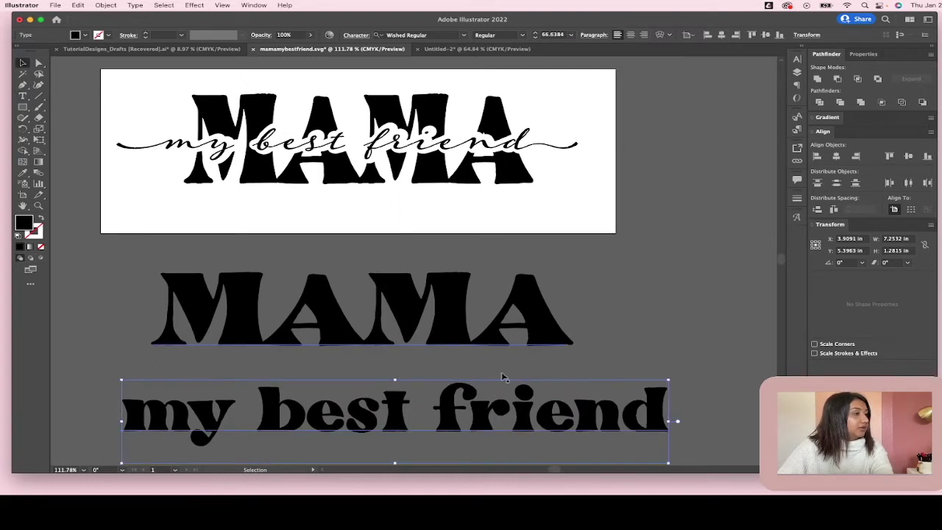
# Set 'my best friend' in Adorn Garland at about 58.5 pt, tucked under MAMA
pyautogui.moveTo(395, 380); pyautogui.dragTo(394, 381)
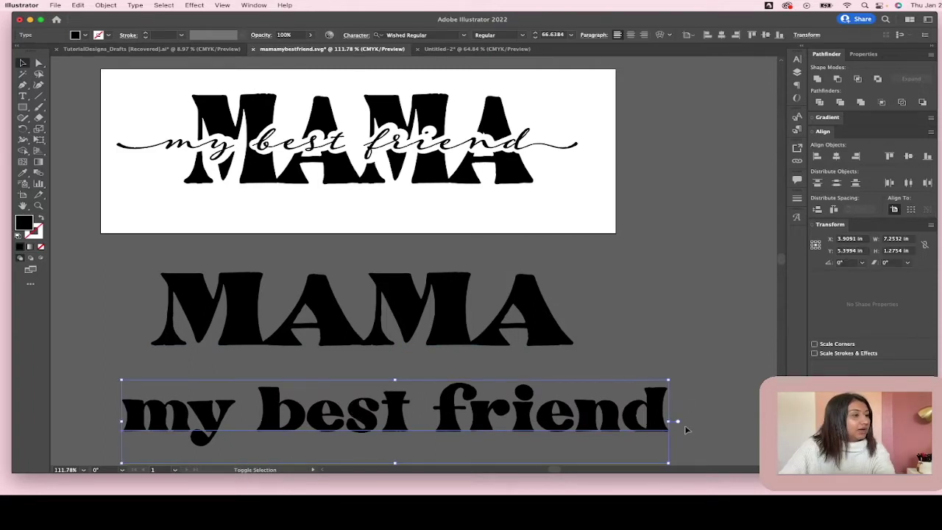
pyautogui.moveTo(670, 422); pyautogui.dragTo(631, 422)
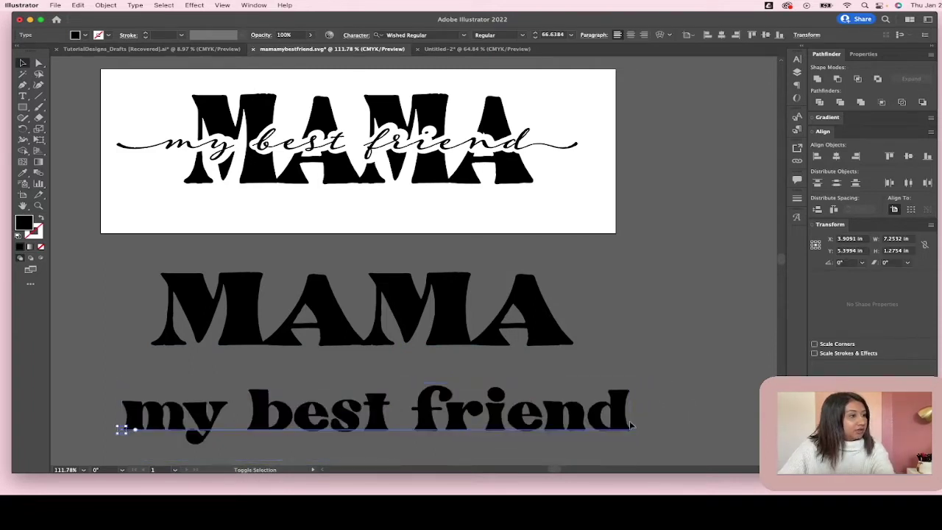
pyautogui.click(455, 36)
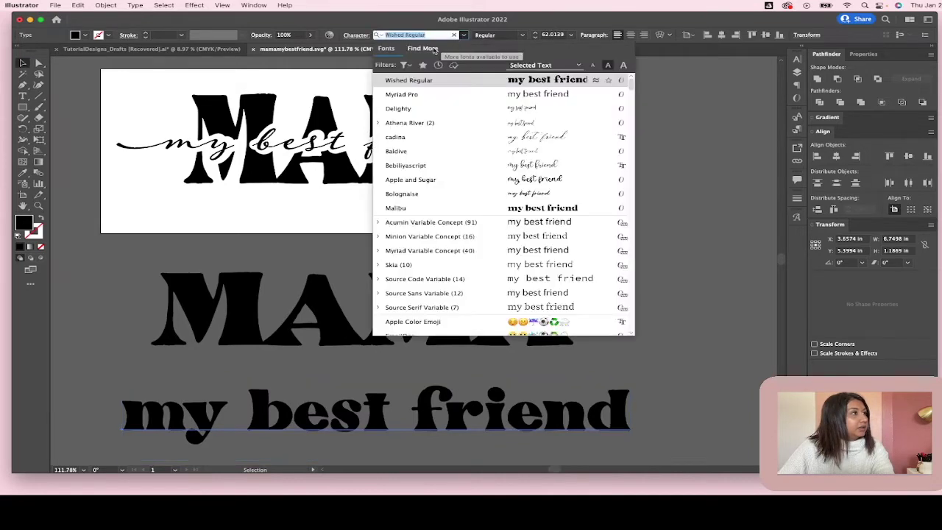
pyautogui.write('adorn')
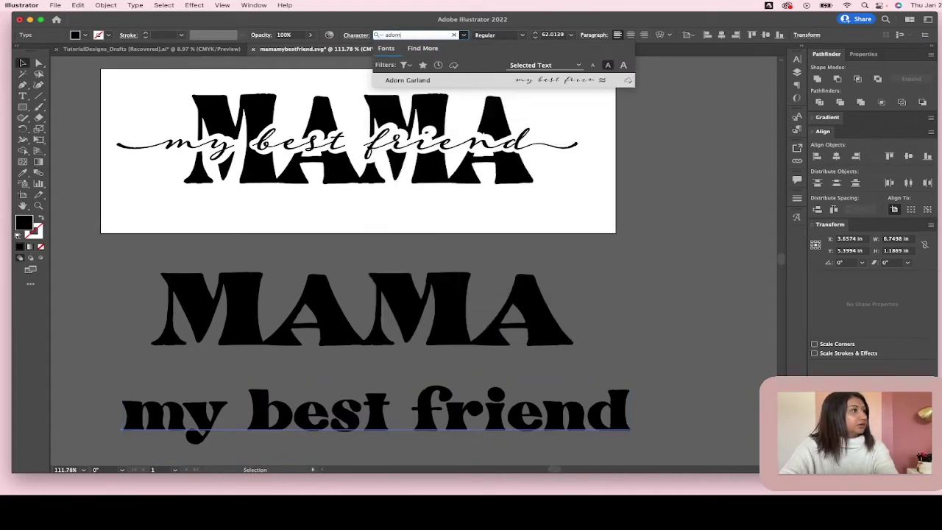
pyautogui.press('Return')
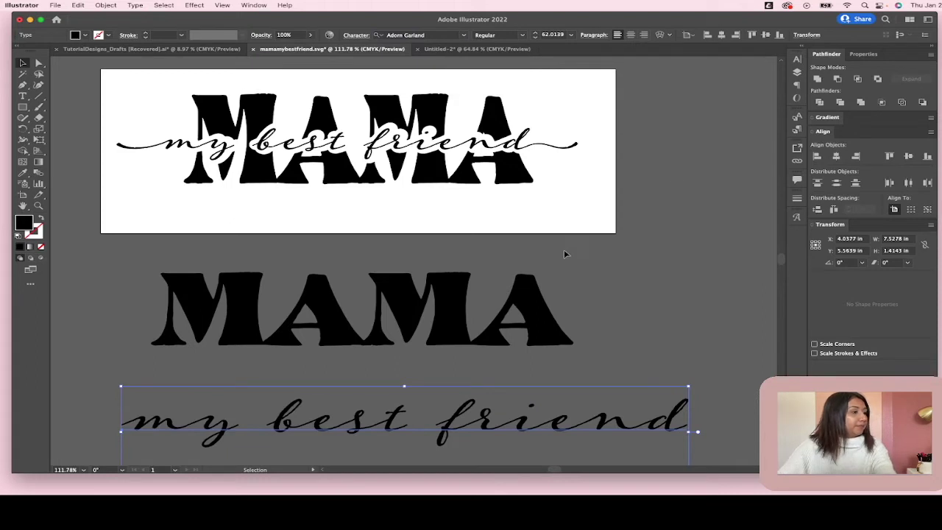
pyautogui.moveTo(505, 436); pyautogui.dragTo(474, 408)
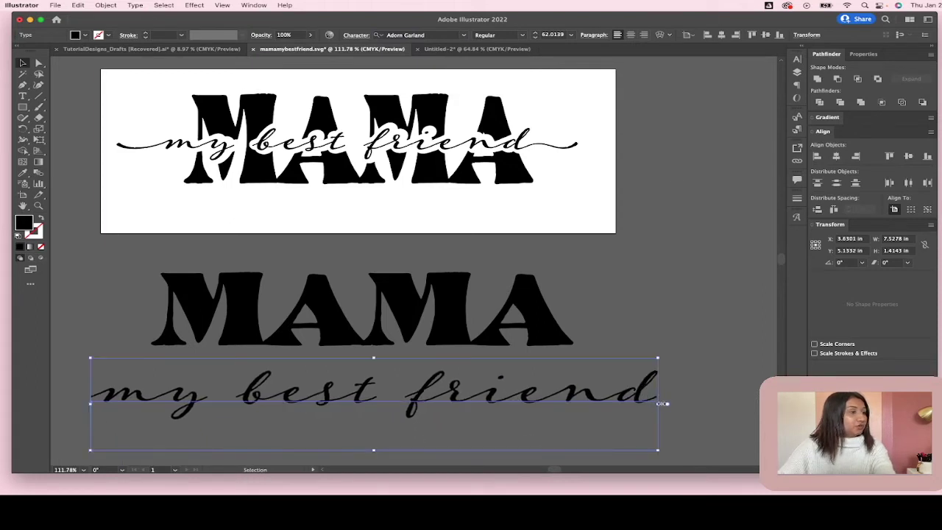
pyautogui.moveTo(663, 403); pyautogui.dragTo(637, 393)
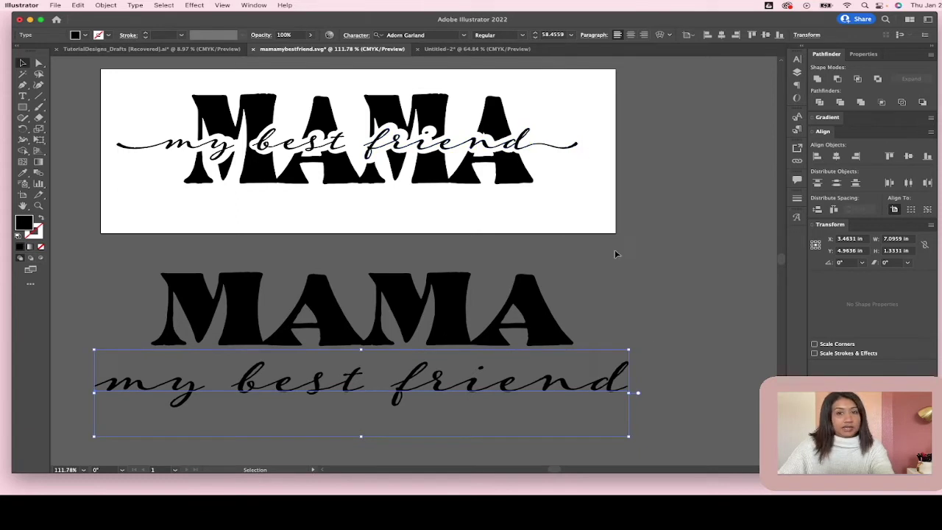
pyautogui.click(627, 298)
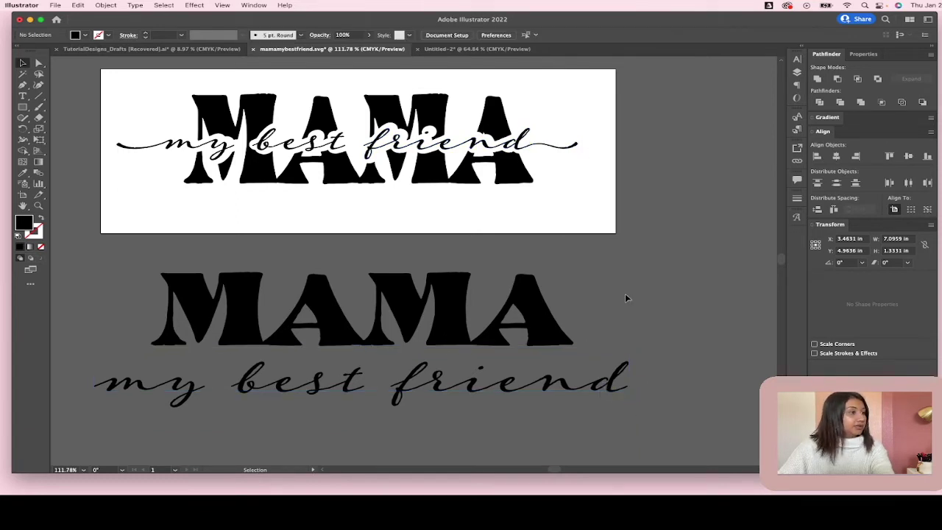
# Select the final d of 'friend' and try its alternate glyphs, including a looped d
pyautogui.doubleClick(584, 379)
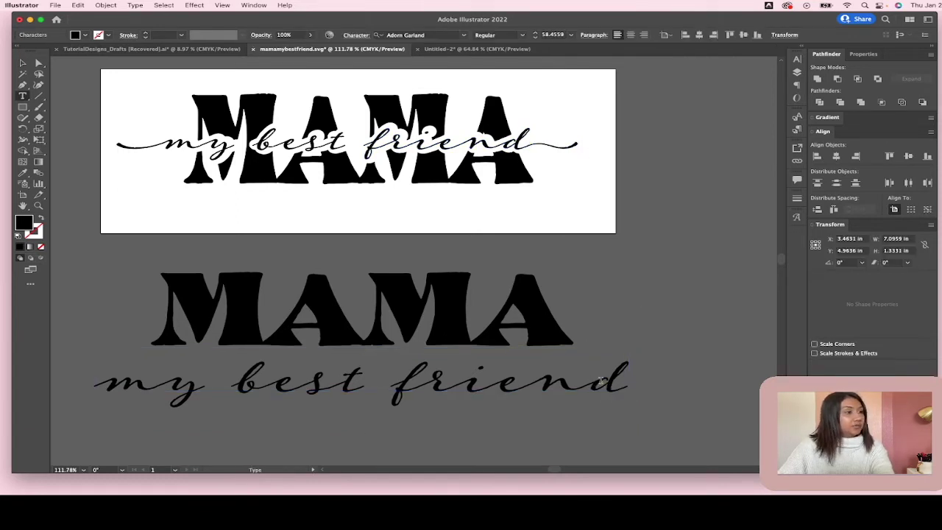
pyautogui.moveTo(594, 381); pyautogui.dragTo(654, 393)
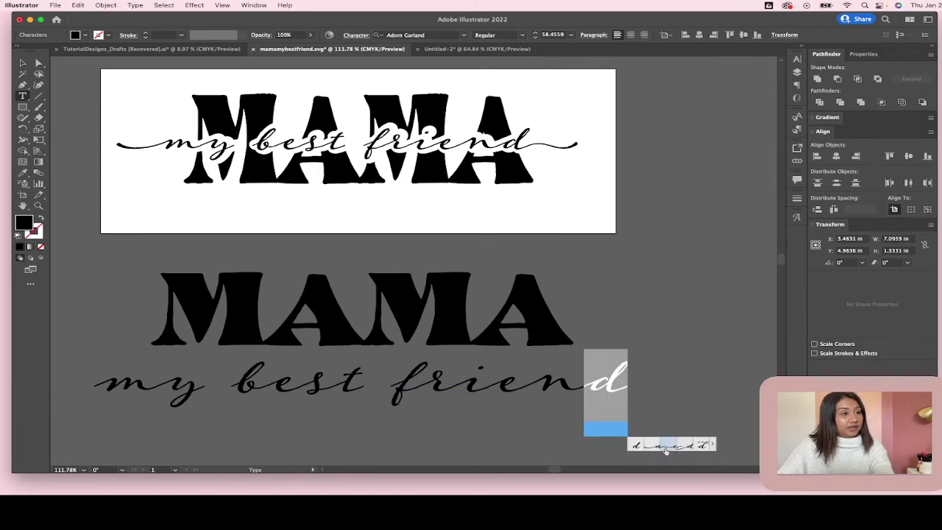
pyautogui.click(713, 445)
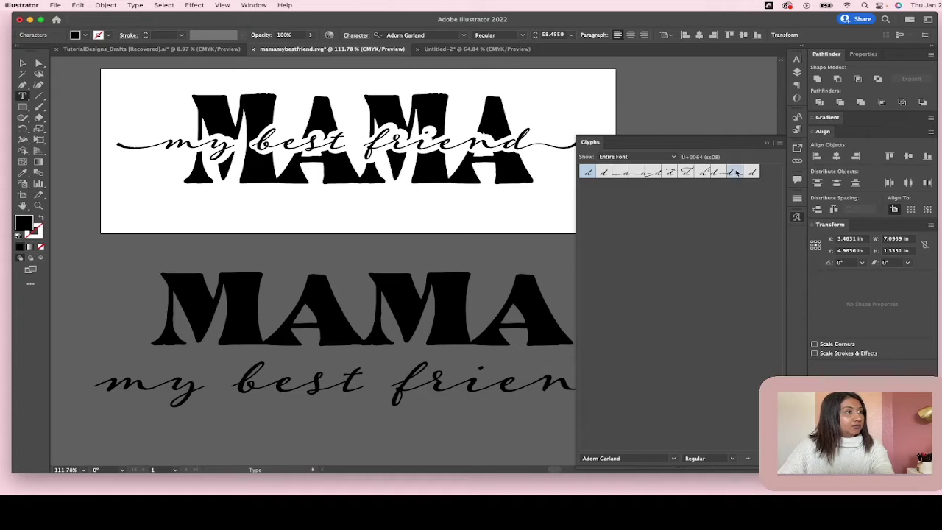
pyautogui.doubleClick(736, 173)
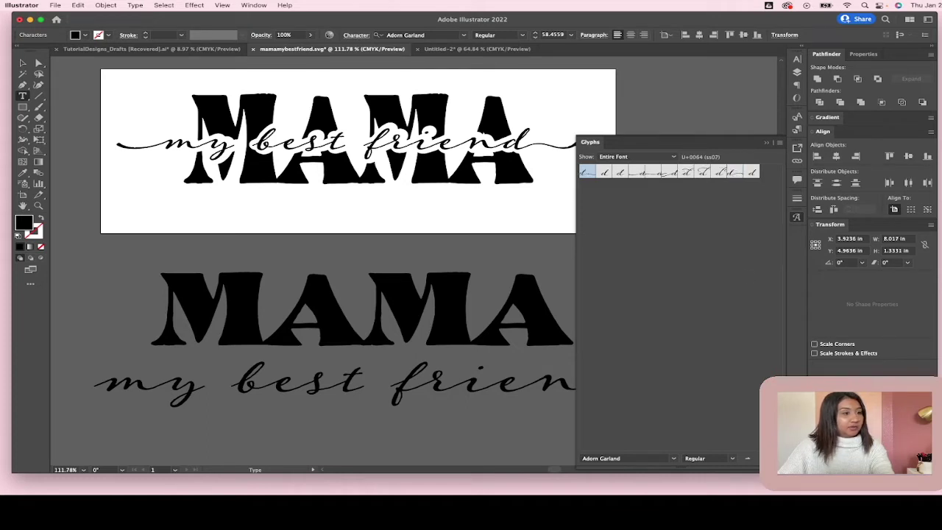
pyautogui.click(775, 458)
pyautogui.click(774, 458)
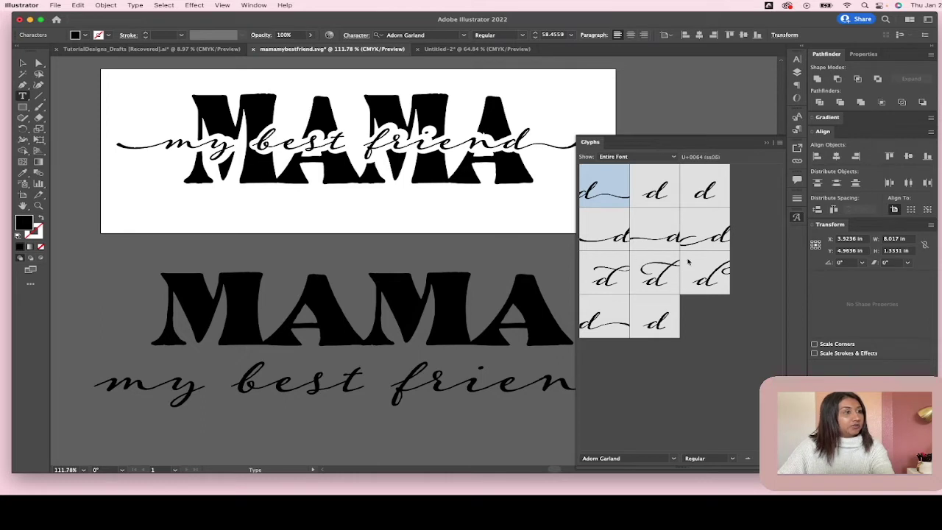
pyautogui.click(656, 274)
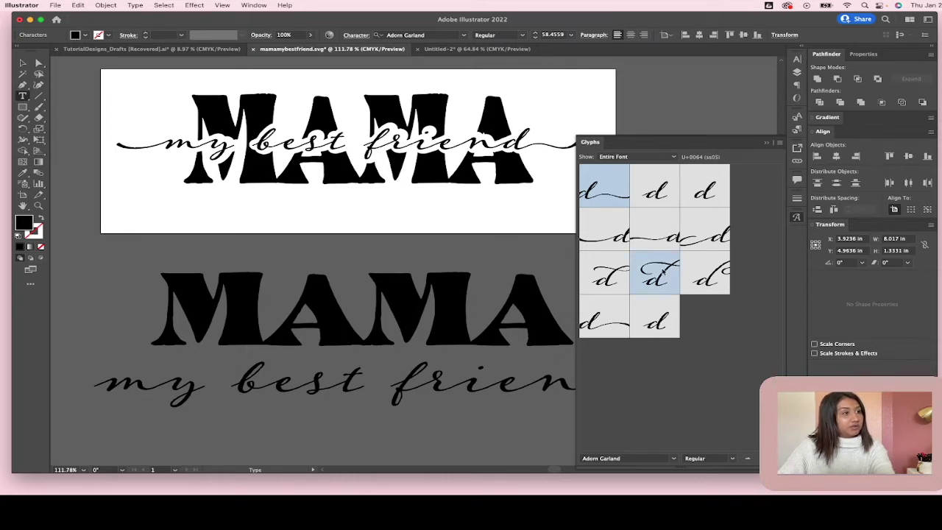
pyautogui.click(766, 144)
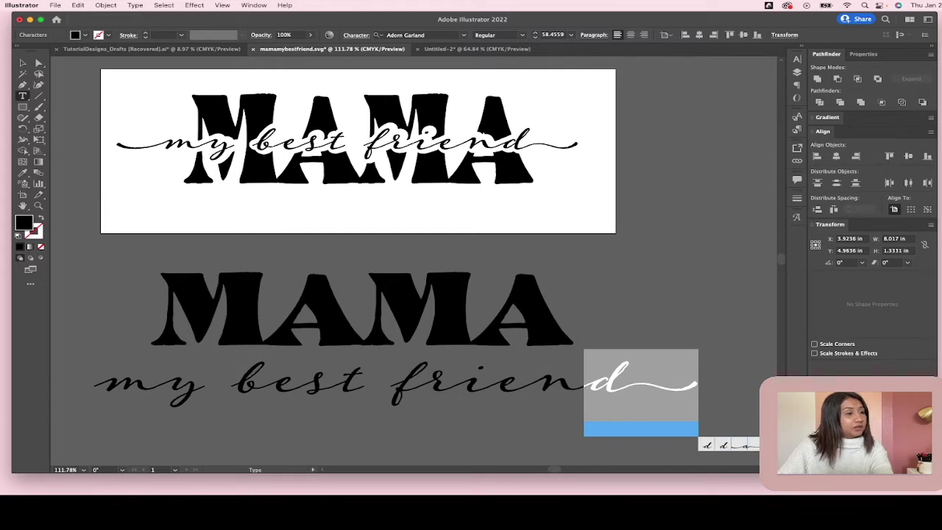
# Try further d alternates and settle on the long-tail ss07 swash d
pyautogui.click(753, 445)
pyautogui.click(765, 445)
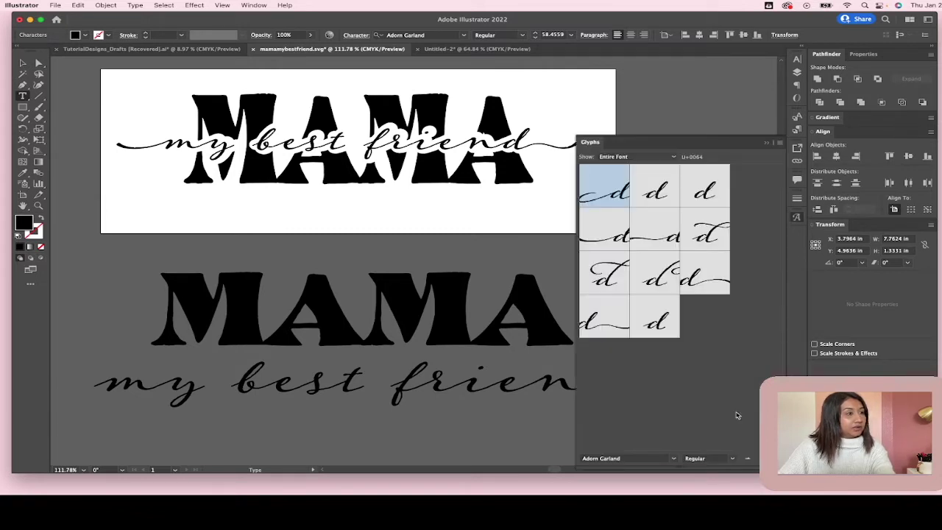
pyautogui.doubleClick(711, 234)
pyautogui.hscroll(5, 508, 240)
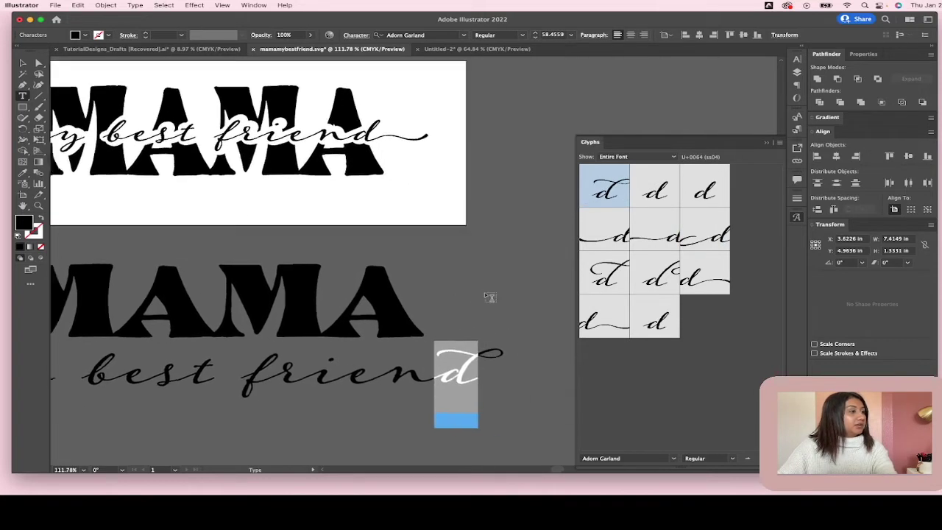
pyautogui.scroll(4, 479, 352)
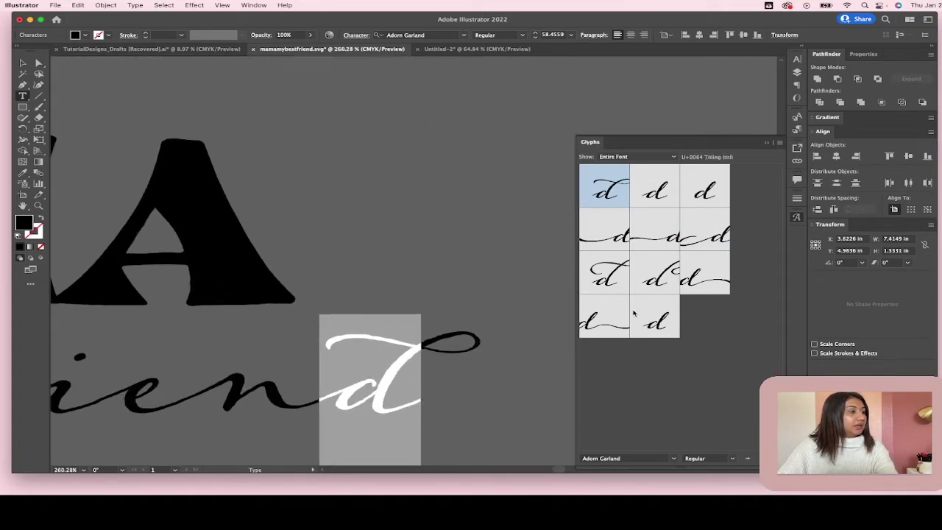
pyautogui.doubleClick(704, 272)
pyautogui.doubleClick(705, 274)
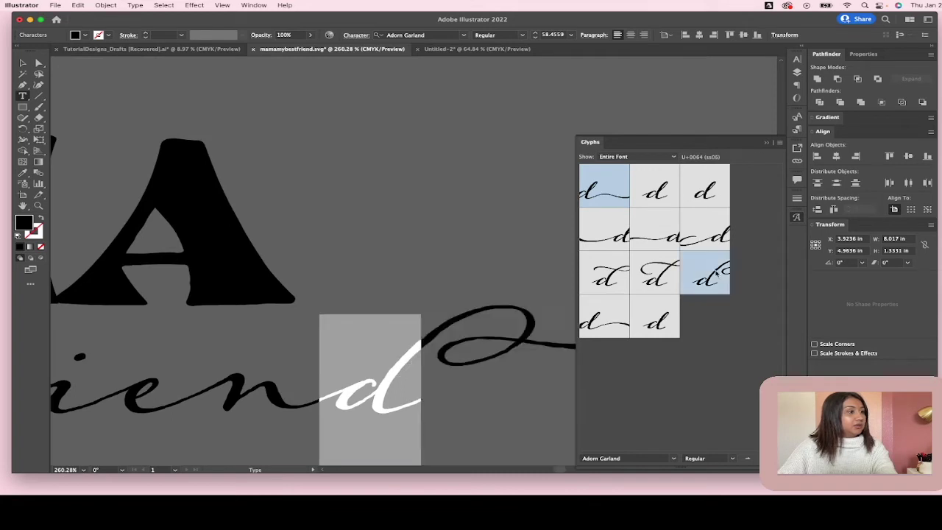
pyautogui.scroll(-4, 505, 353)
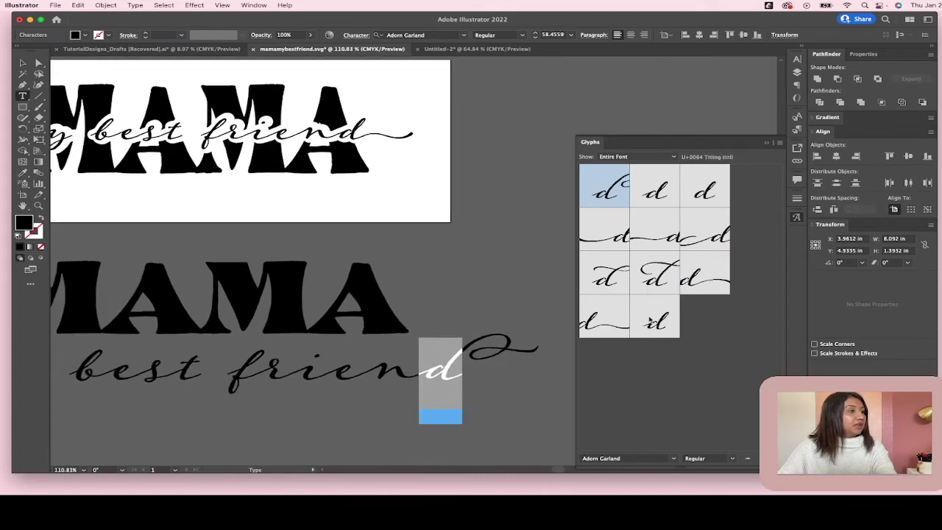
pyautogui.doubleClick(704, 274)
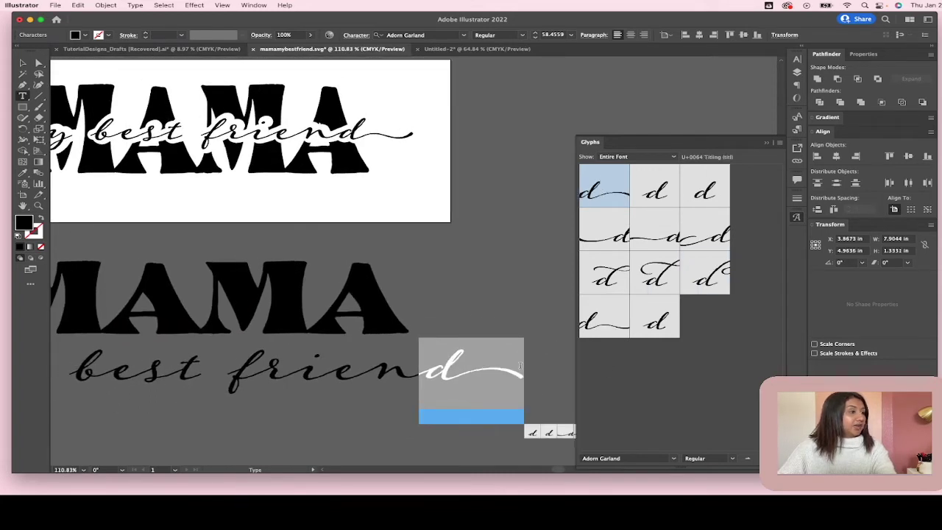
pyautogui.scroll(-2, 521, 365)
pyautogui.scroll(-2, 532, 379)
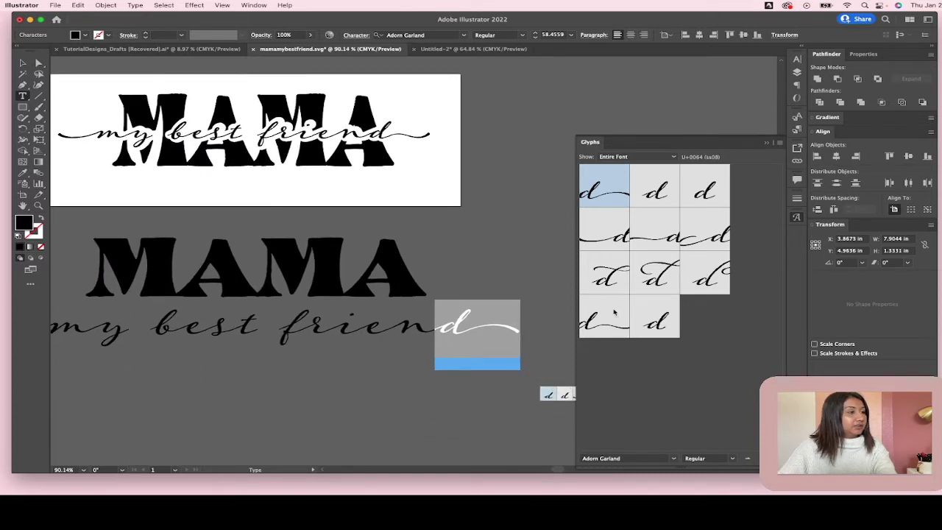
pyautogui.doubleClick(608, 324)
pyautogui.hscroll(-3, 551, 339)
pyautogui.scroll(-1, 551, 339)
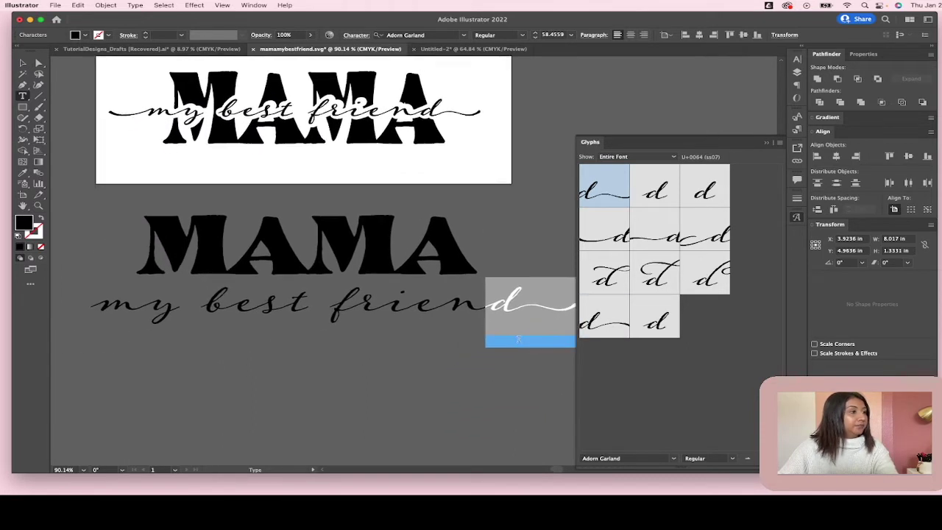
pyautogui.press('Escape')
# Swap the m of 'my' for the long leading-swash ss05 alternate from the Glyphs panel
pyautogui.doubleClick(133, 303)
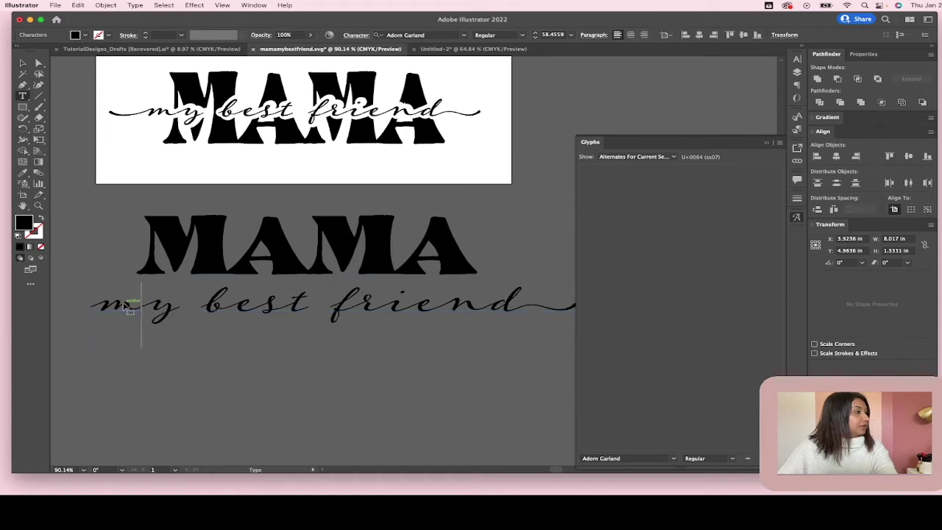
pyautogui.moveTo(132, 303); pyautogui.dragTo(100, 298)
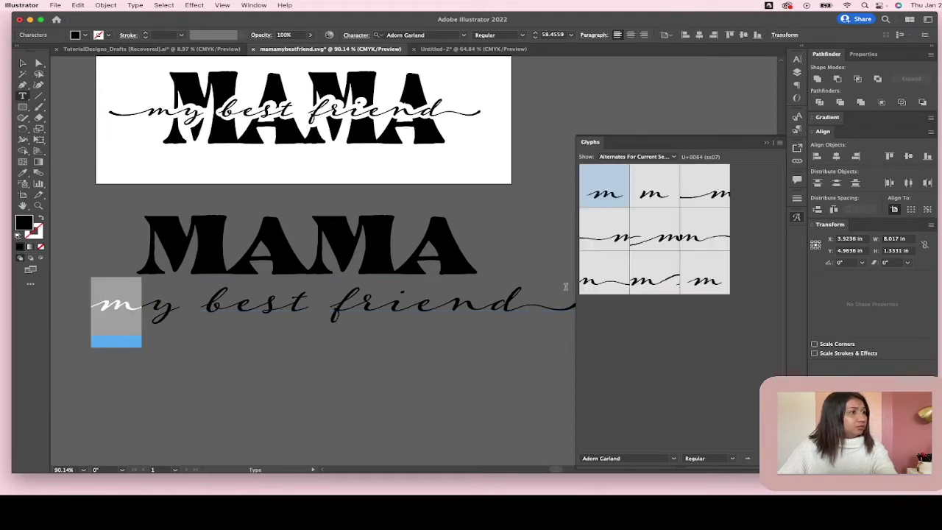
pyautogui.doubleClick(614, 239)
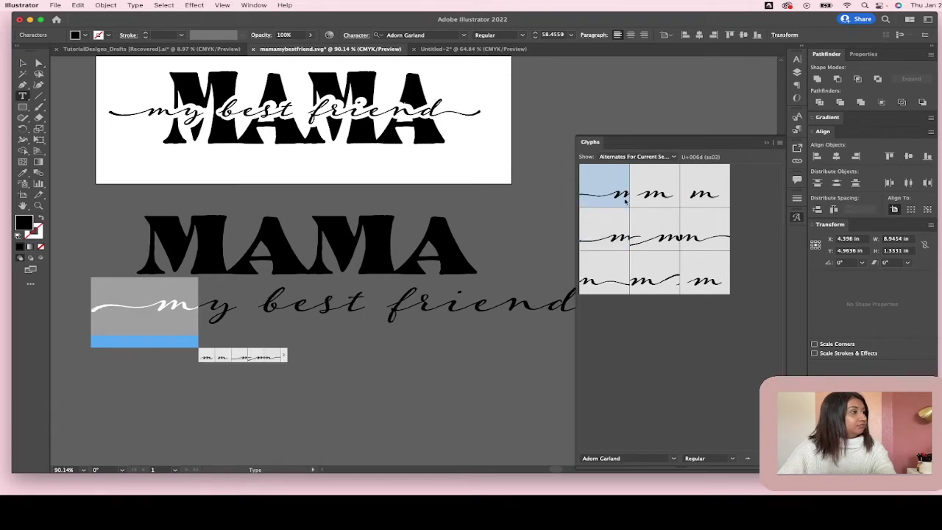
pyautogui.doubleClick(614, 215)
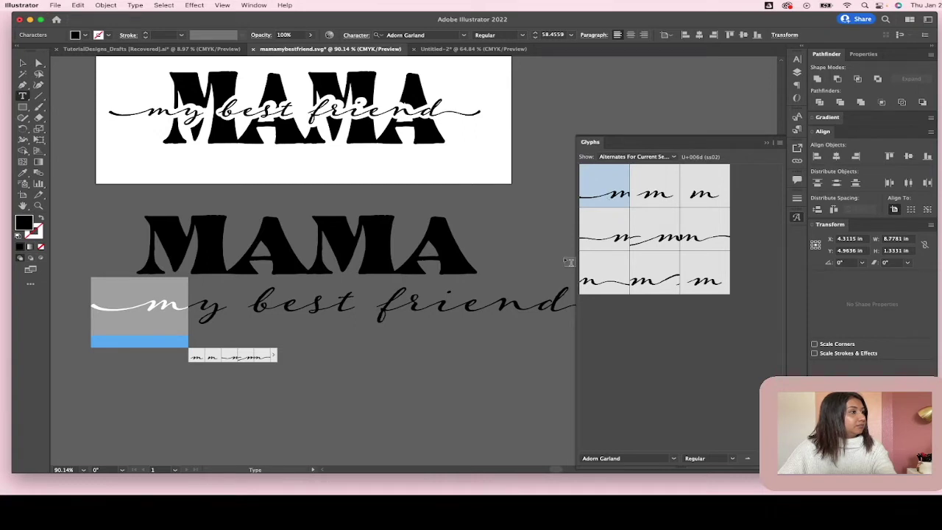
pyautogui.doubleClick(613, 234)
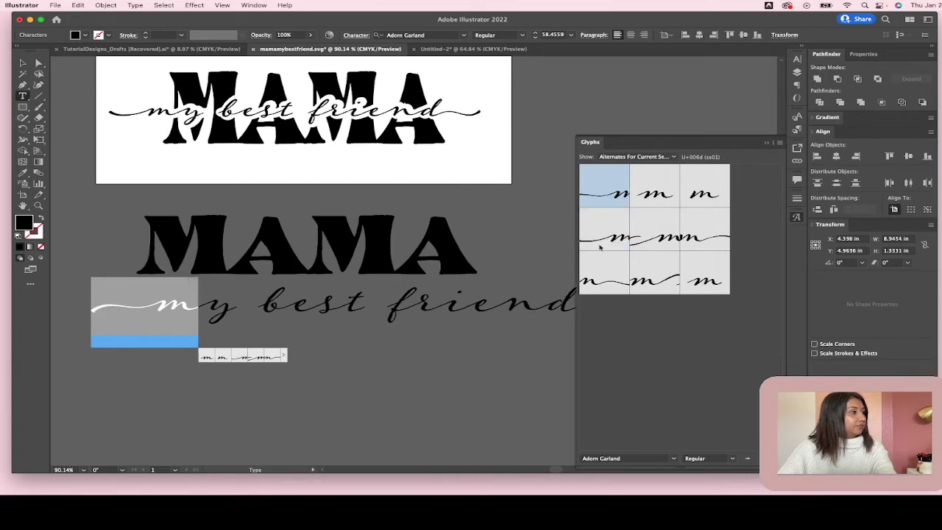
pyautogui.click(440, 356)
pyautogui.click(22, 63)
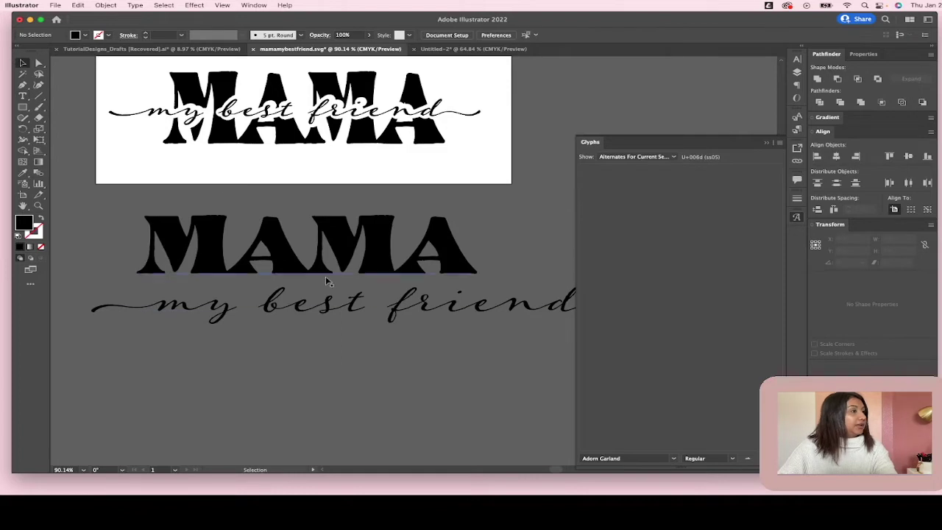
# Move the script up over MAMA and change its font to Aliyana
pyautogui.click(765, 144)
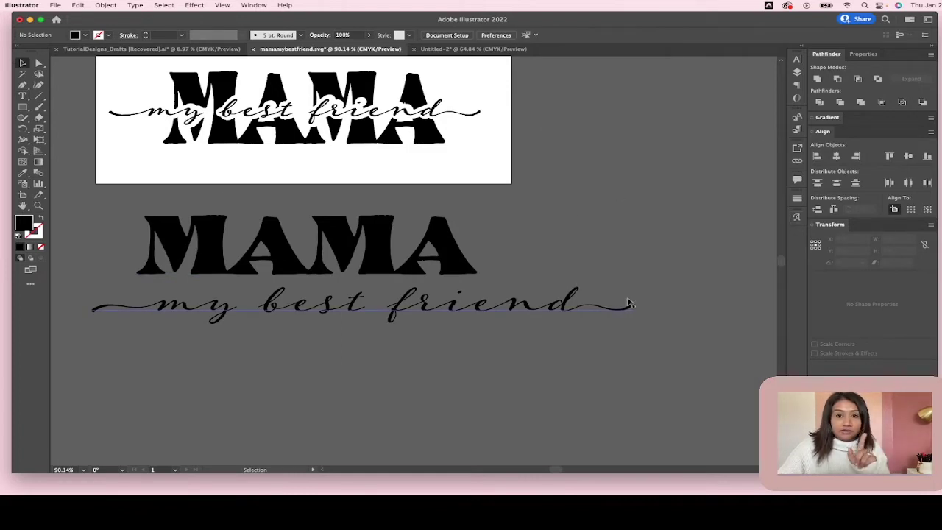
pyautogui.moveTo(501, 308); pyautogui.dragTo(426, 265)
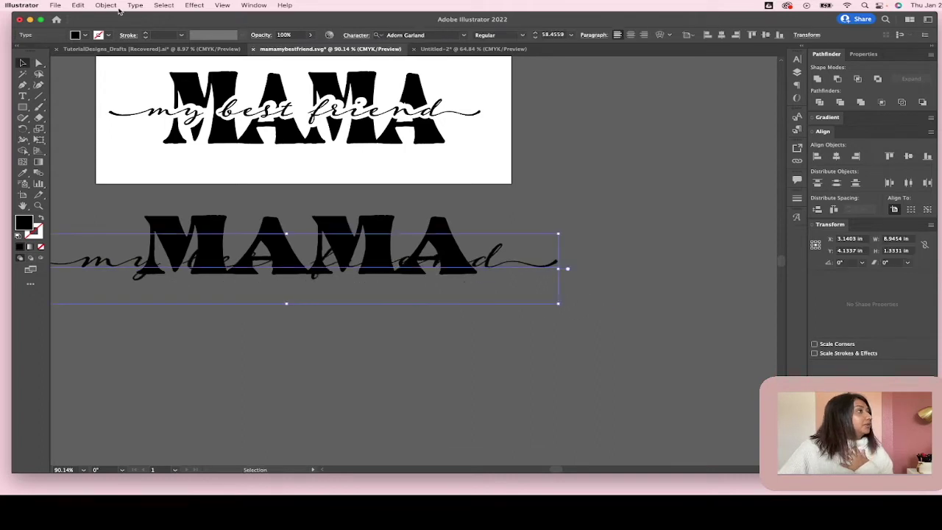
pyautogui.click(135, 5)
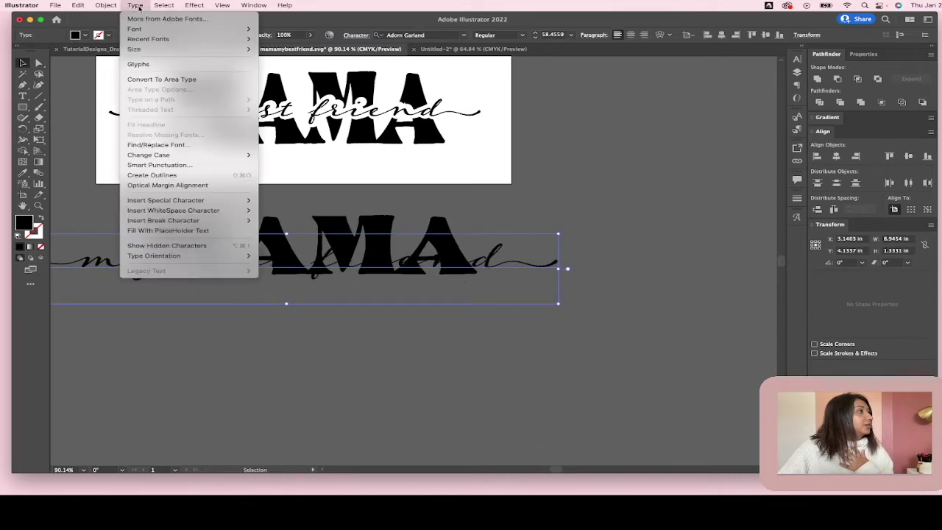
pyautogui.click(159, 65)
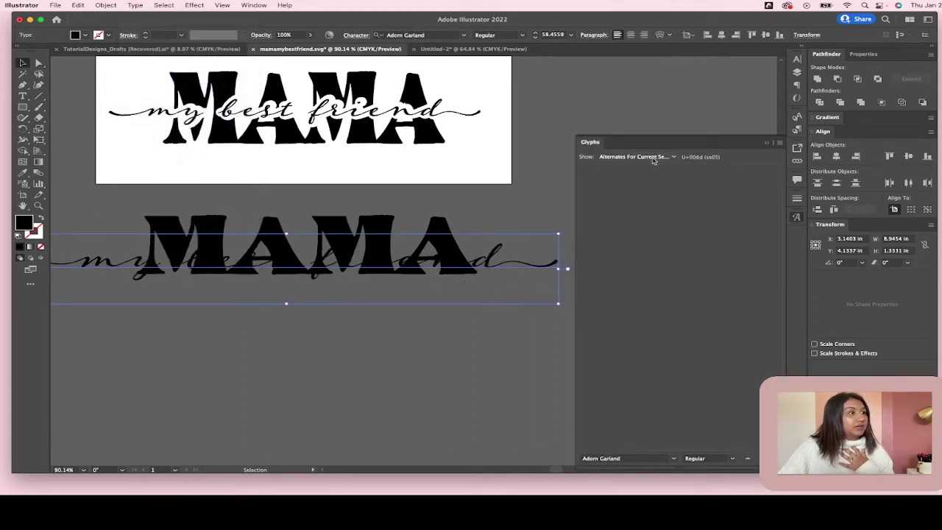
pyautogui.click(672, 459)
pyautogui.scroll(-2, 655, 423)
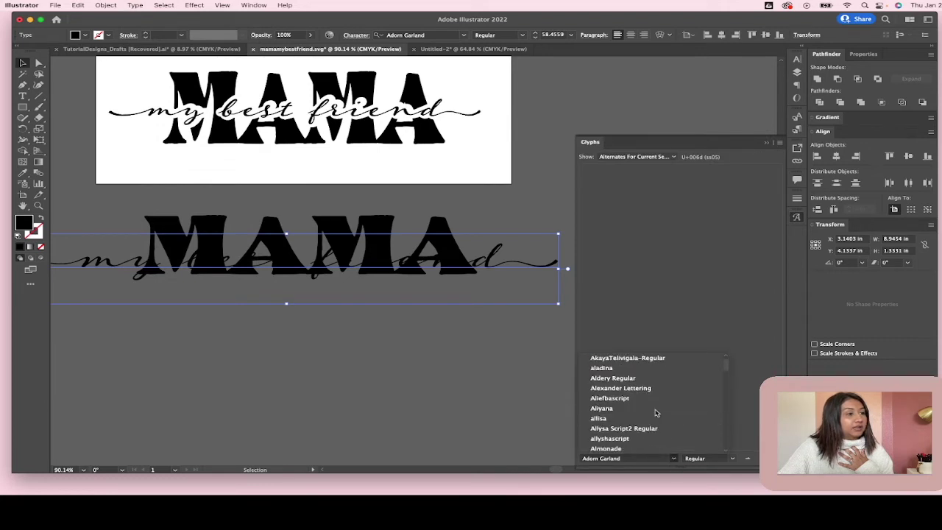
pyautogui.click(653, 413)
# Set the Glyphs panel to show the Entire Font, browse Aliyana's glyphs, then close it
pyautogui.click(637, 157)
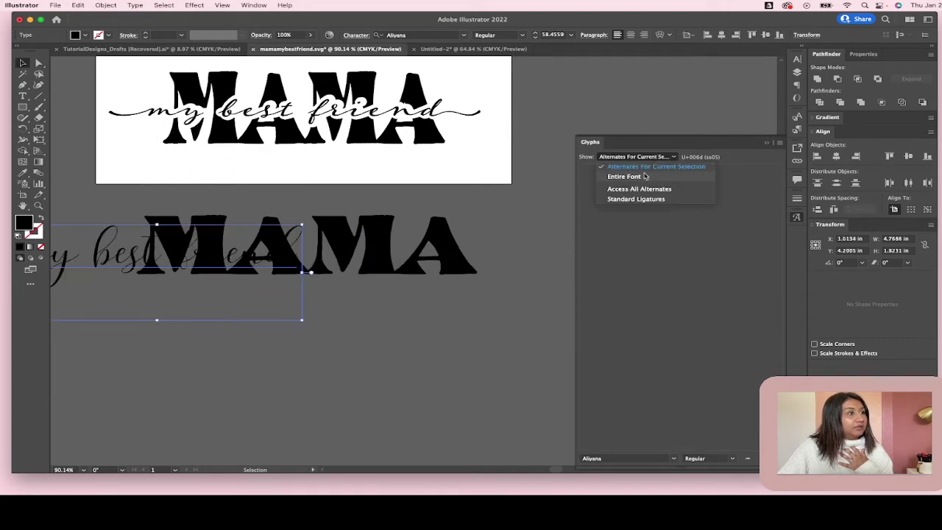
pyautogui.click(642, 175)
pyautogui.scroll(-3, 690, 344)
pyautogui.scroll(-15, 690, 344)
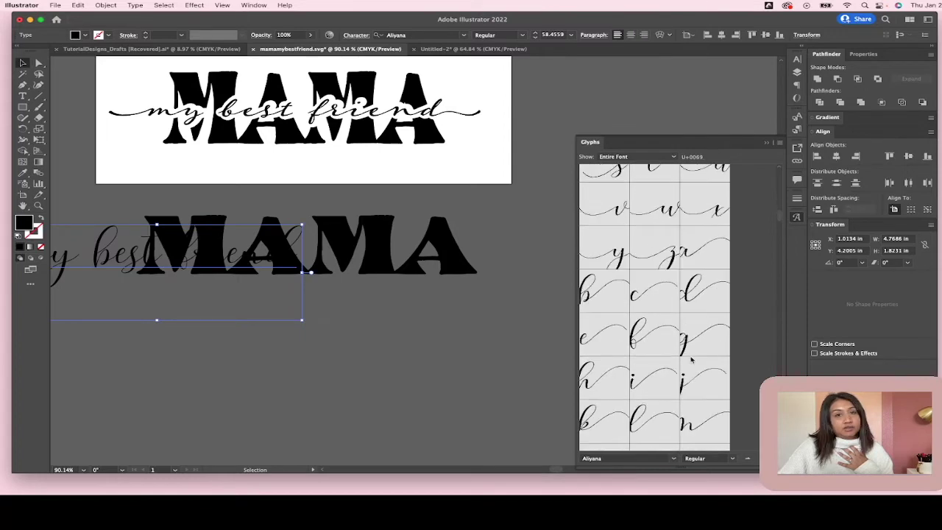
pyautogui.scroll(-3, 688, 353)
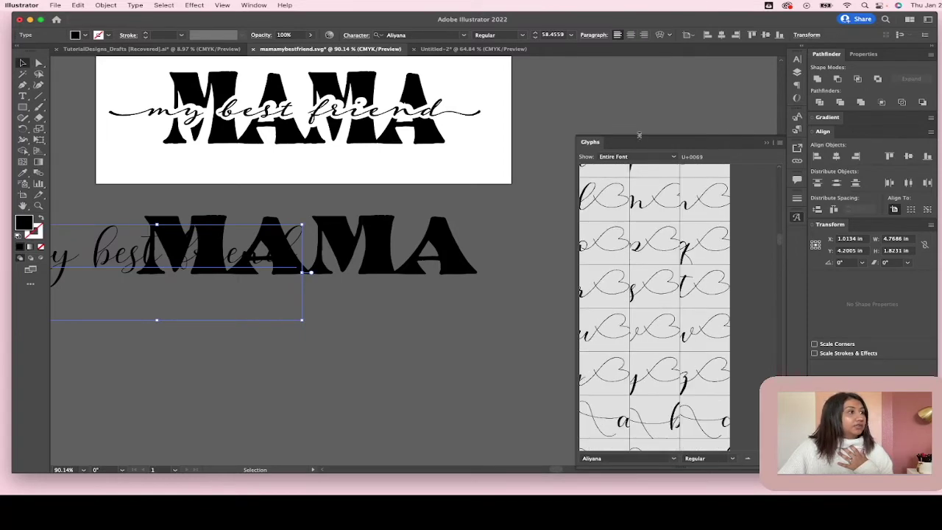
pyautogui.click(778, 143)
pyautogui.click(564, 249)
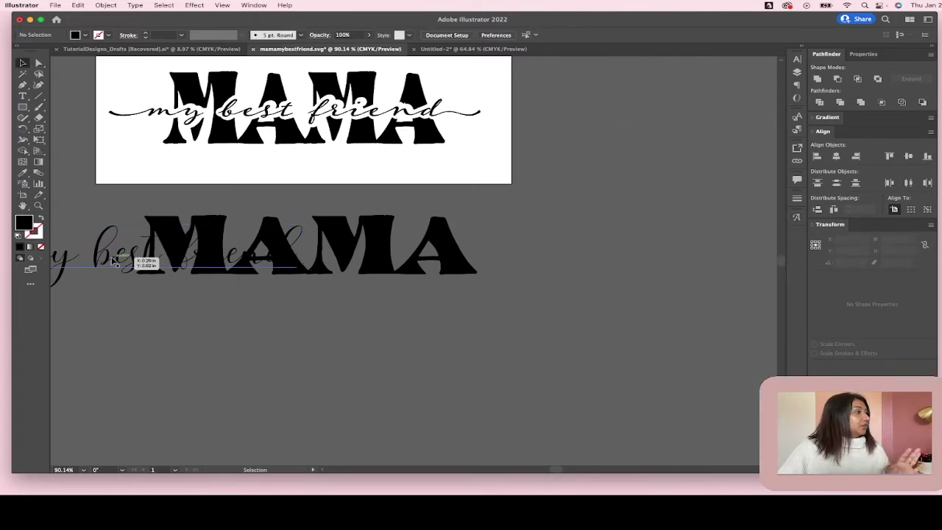
# Reduce 'my best friend' to about 48.4 pt and move it straight down below MAMA
pyautogui.moveTo(118, 259); pyautogui.dragTo(195, 335)
pyautogui.moveTo(457, 252); pyautogui.dragTo(501, 286)
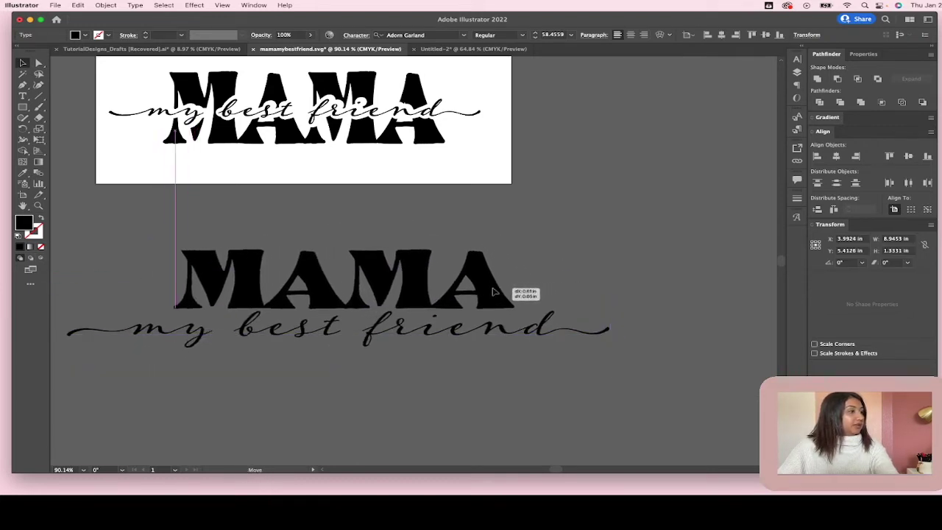
pyautogui.moveTo(537, 328); pyautogui.dragTo(526, 293)
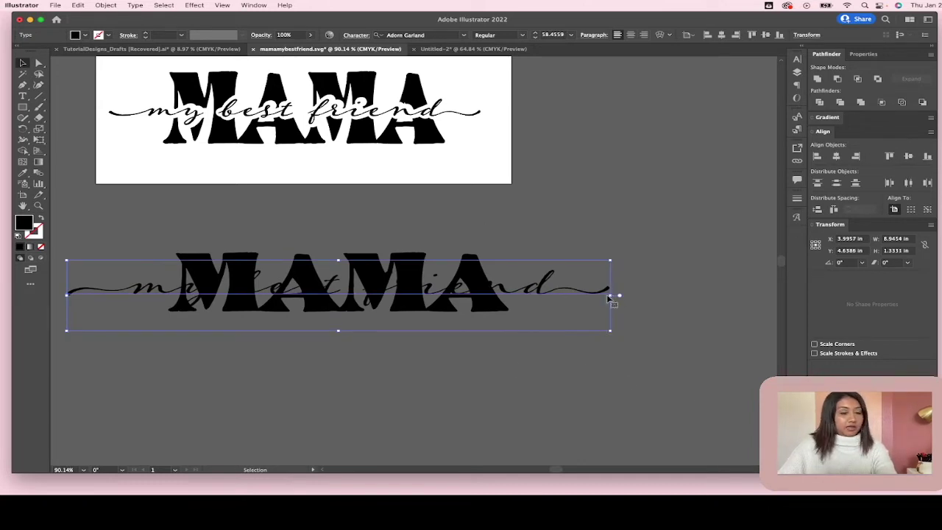
pyautogui.moveTo(610, 298); pyautogui.dragTo(516, 295)
pyautogui.moveTo(440, 293); pyautogui.dragTo(492, 293)
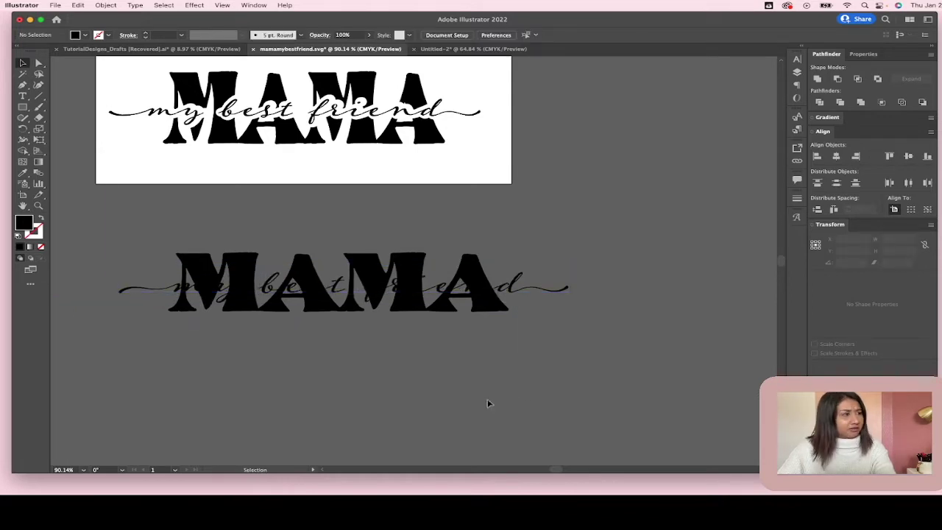
pyautogui.click(529, 297)
pyautogui.click(536, 373)
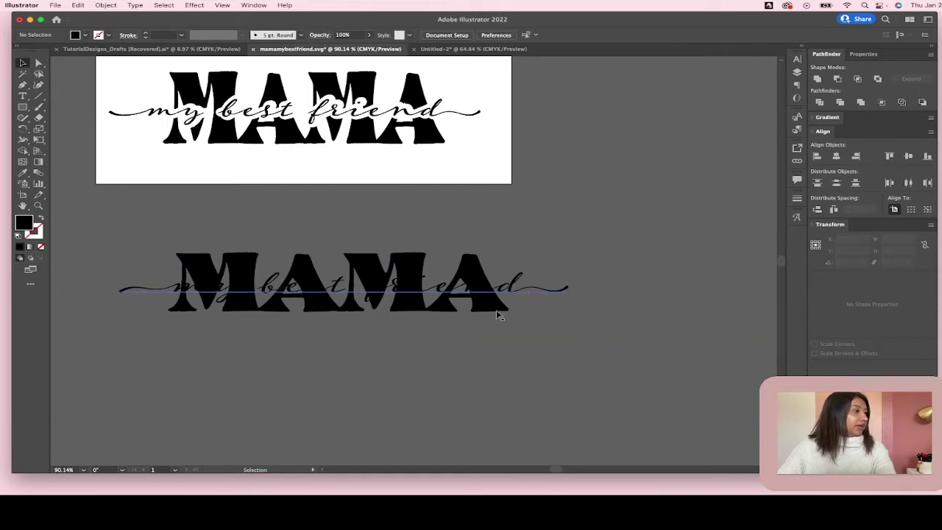
pyautogui.moveTo(520, 292); pyautogui.dragTo(521, 389)
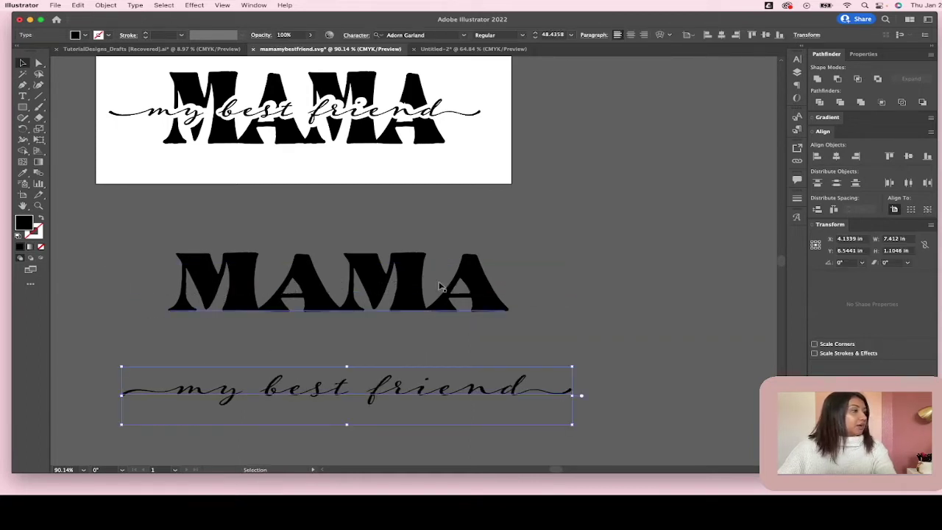
# Move the script back over MAMA and select the MAMA lettering, undoing a manual stretch
pyautogui.moveTo(403, 285)
pyautogui.mouseDown()
pyautogui.moveTo(412, 307)
pyautogui.moveTo(405, 286)
pyautogui.mouseUp()
pyautogui.moveTo(417, 398); pyautogui.dragTo(417, 315)
pyautogui.click(405, 286)
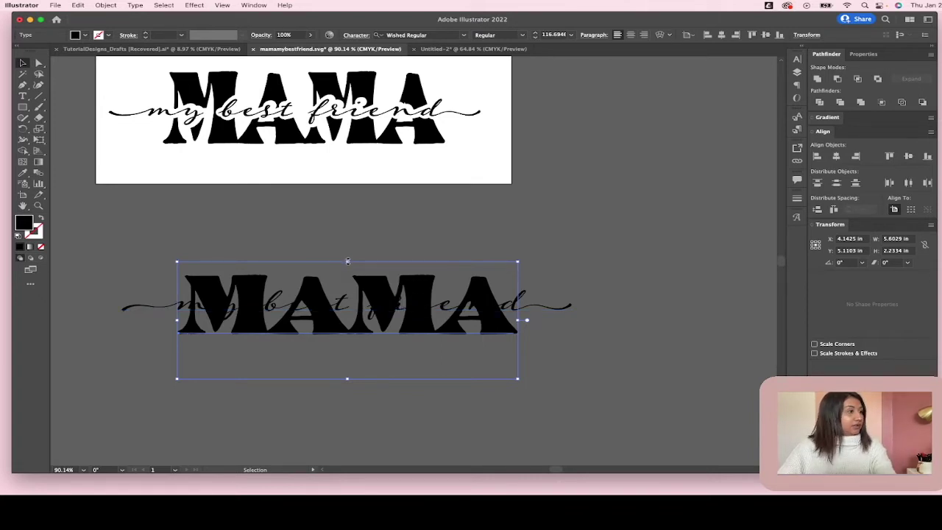
pyautogui.moveTo(347, 260)
pyautogui.mouseDown()
pyautogui.moveTo(346, 225)
pyautogui.moveTo(341, 303)
pyautogui.moveTo(348, 224)
pyautogui.moveTo(349, 260)
pyautogui.moveTo(352, 246)
pyautogui.mouseUp()
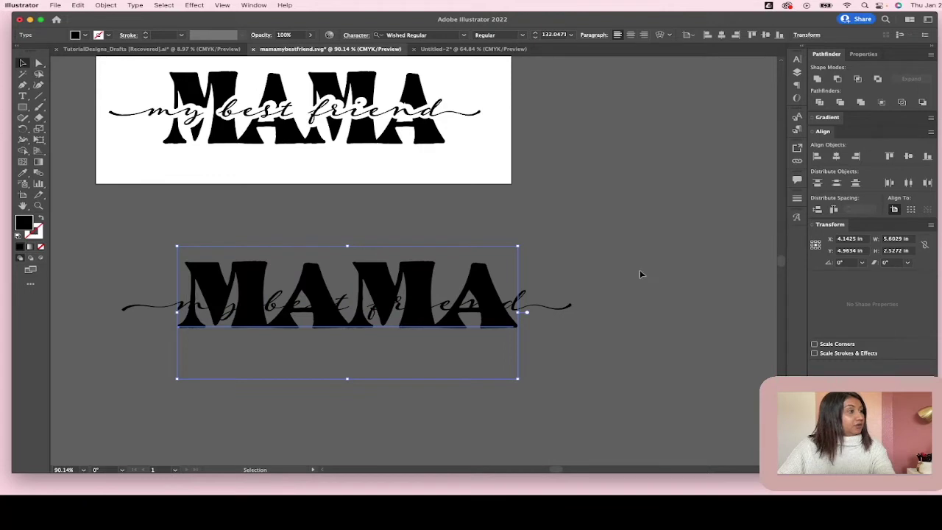
pyautogui.press('super+z')
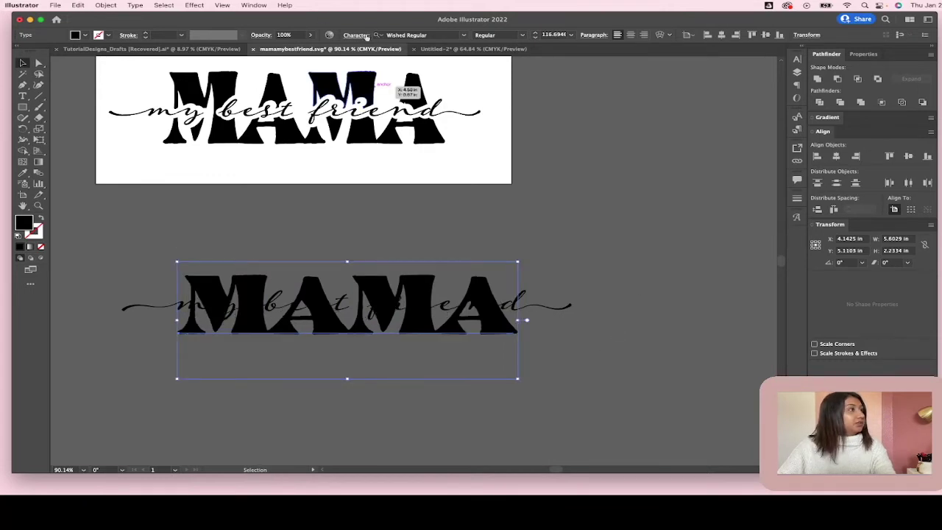
# Raise MAMA's vertical scale to 119% in Character options and move the script below it
pyautogui.click(364, 37)
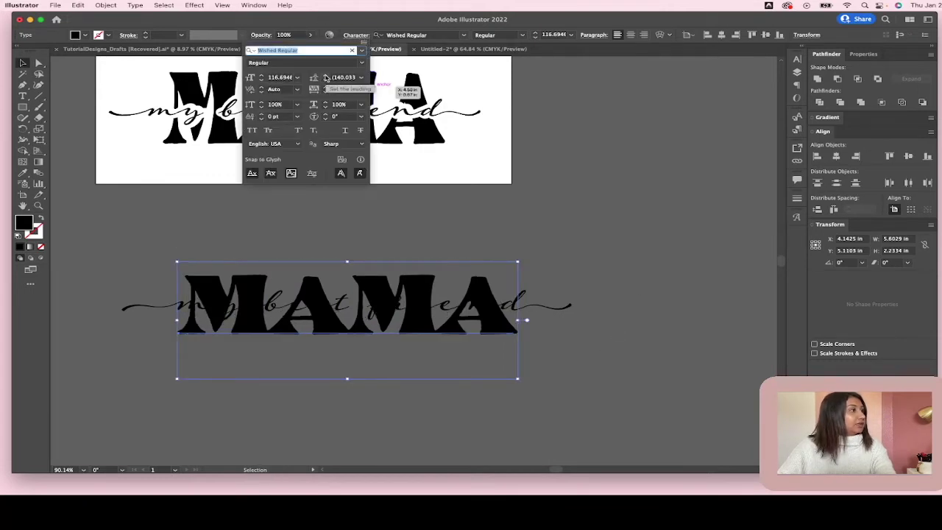
pyautogui.click(260, 102)
pyautogui.click(261, 103)
pyautogui.click(261, 102)
pyautogui.click(260, 102)
pyautogui.click(261, 102)
pyautogui.click(261, 103)
pyautogui.click(260, 102)
pyautogui.click(261, 102)
pyautogui.click(260, 102)
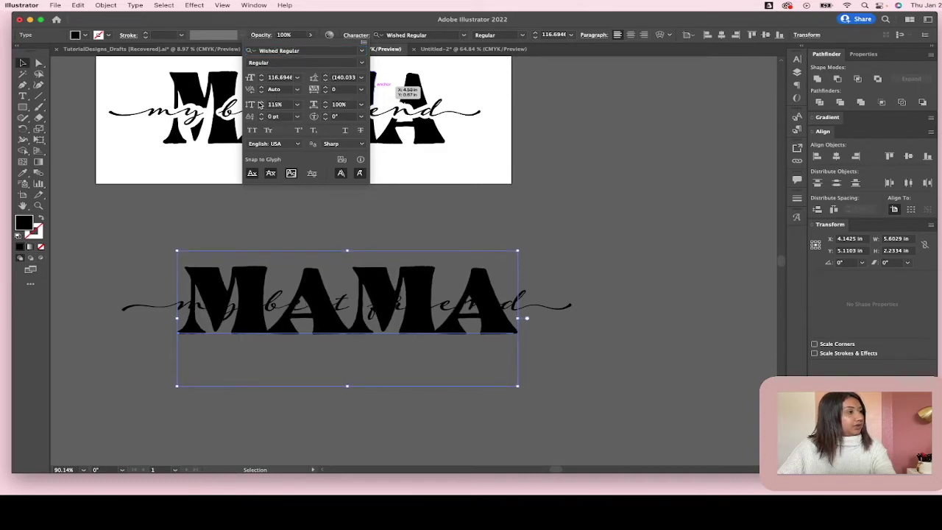
pyautogui.click(261, 102)
pyautogui.click(261, 102)
pyautogui.click(261, 102)
pyautogui.click(261, 102)
pyautogui.click(260, 103)
pyautogui.click(261, 103)
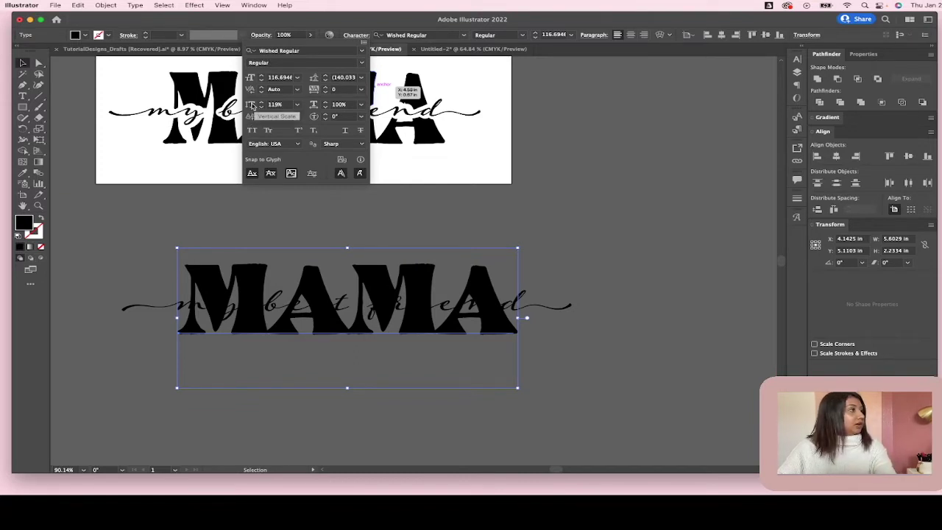
pyautogui.click(92, 184)
pyautogui.moveTo(369, 298); pyautogui.dragTo(365, 329)
# Convert MAMA to outlines and move it up above the script
pyautogui.click(378, 273)
pyautogui.rightClick(378, 273)
pyautogui.click(408, 359)
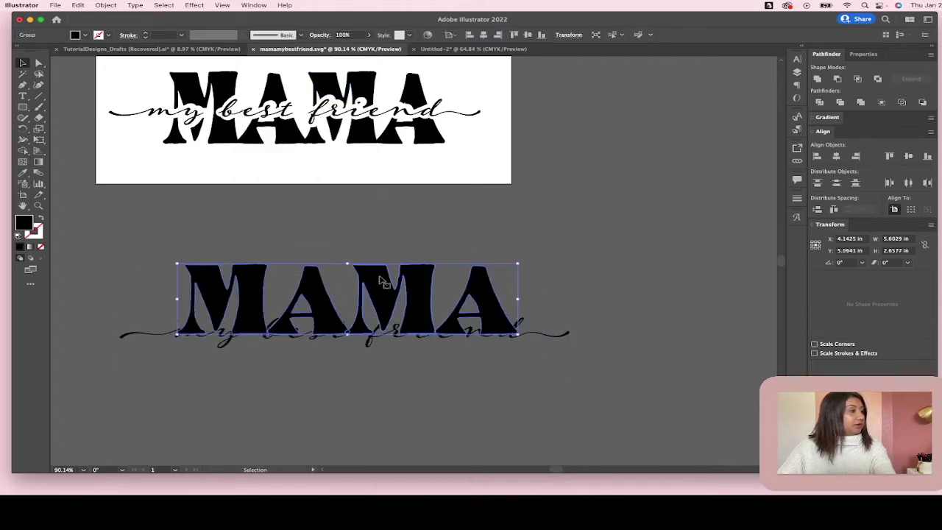
pyautogui.moveTo(381, 280); pyautogui.dragTo(369, 235)
# Convert the 'my best friend' script to outlines and merge the shapes with Pathfinder Unite
pyautogui.click(370, 336)
pyautogui.rightClick(379, 340)
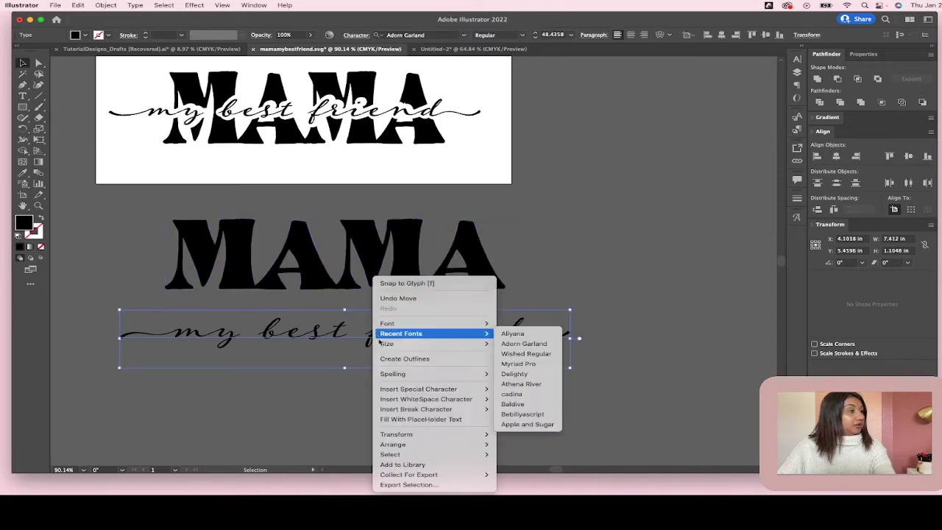
pyautogui.click(405, 358)
pyautogui.click(478, 355)
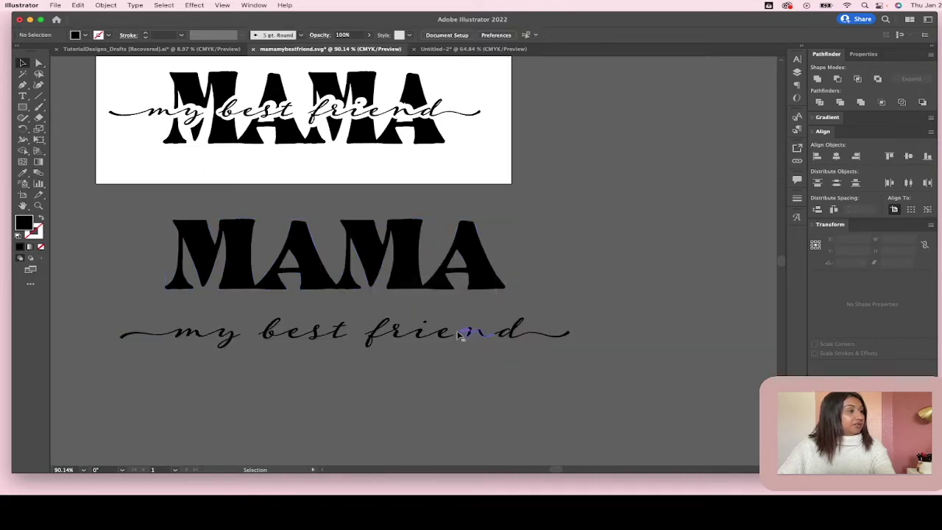
pyautogui.click(459, 335)
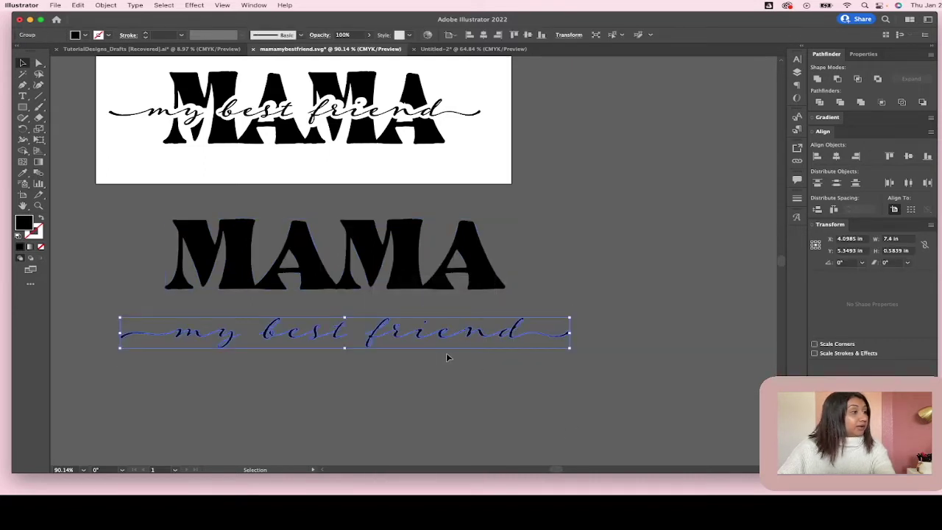
pyautogui.click(818, 79)
pyautogui.click(500, 232)
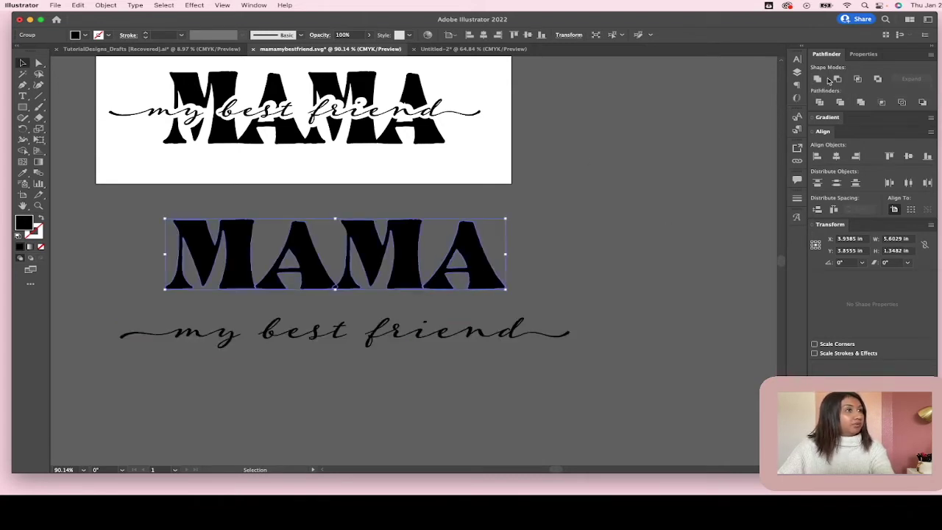
pyautogui.click(599, 248)
pyautogui.click(487, 274)
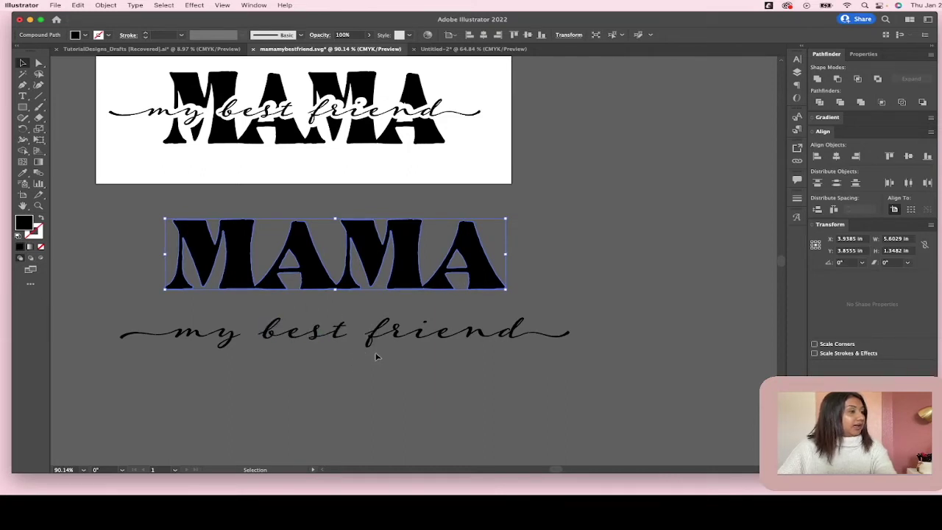
pyautogui.click(481, 383)
# Fill the script with a light pink colour chosen in the Color Picker
pyautogui.moveTo(508, 331)
pyautogui.mouseDown()
pyautogui.moveTo(510, 259)
pyautogui.moveTo(505, 336)
pyautogui.mouseUp()
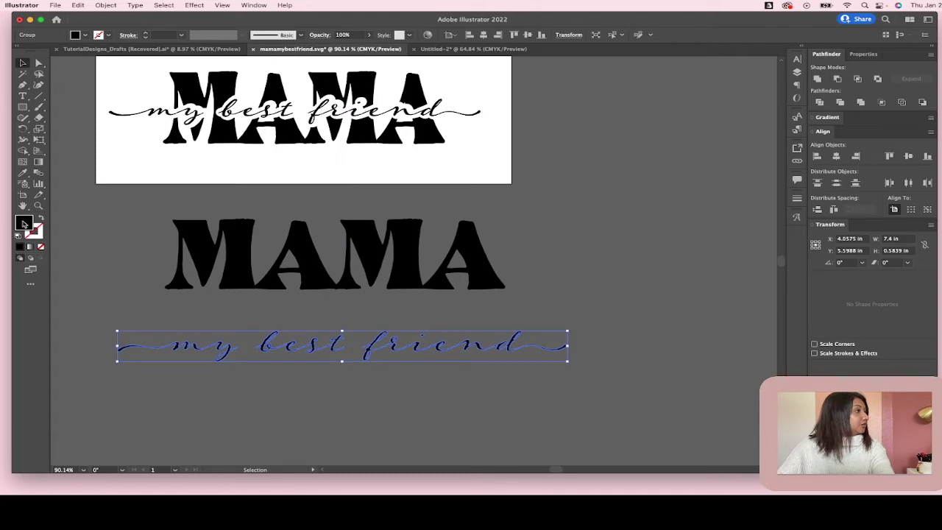
pyautogui.doubleClick(24, 223)
pyautogui.click(471, 226)
pyautogui.click(602, 199)
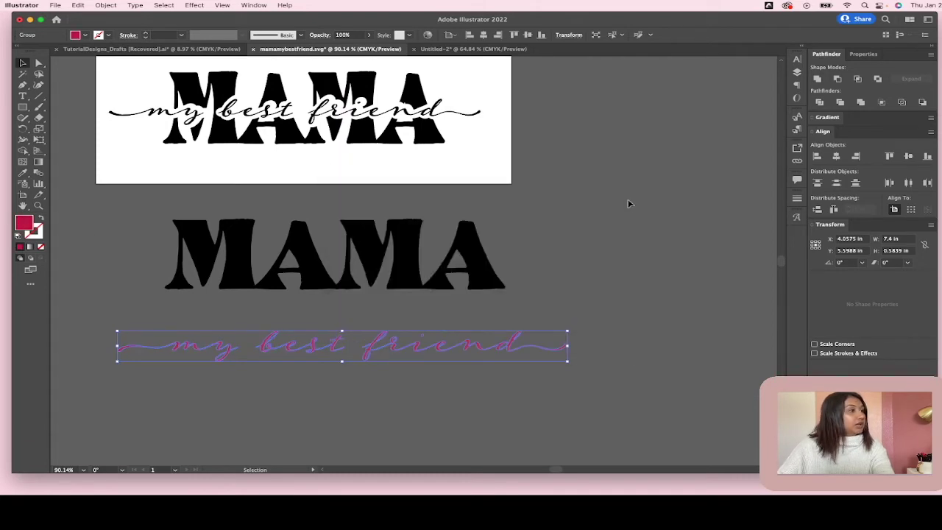
pyautogui.moveTo(450, 344); pyautogui.dragTo(431, 319)
pyautogui.doubleClick(24, 223)
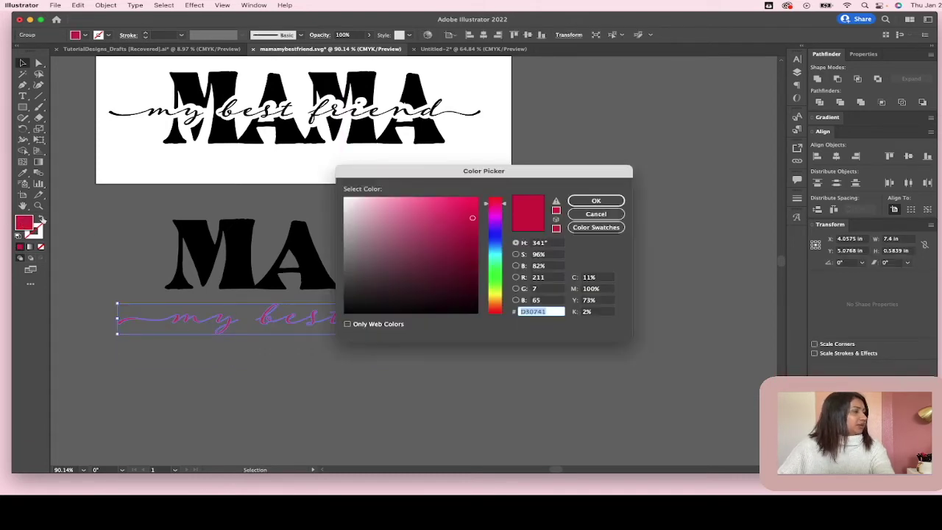
pyautogui.click(435, 219)
pyautogui.click(596, 200)
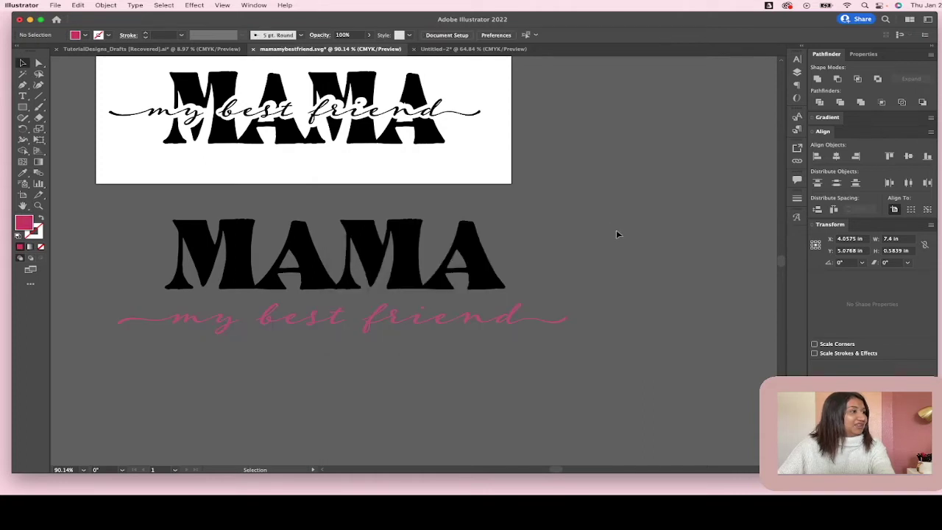
pyautogui.click(616, 229)
# Centre the pink script across MAMA and Paste in Front a copy over it
pyautogui.moveTo(373, 336); pyautogui.dragTo(380, 259)
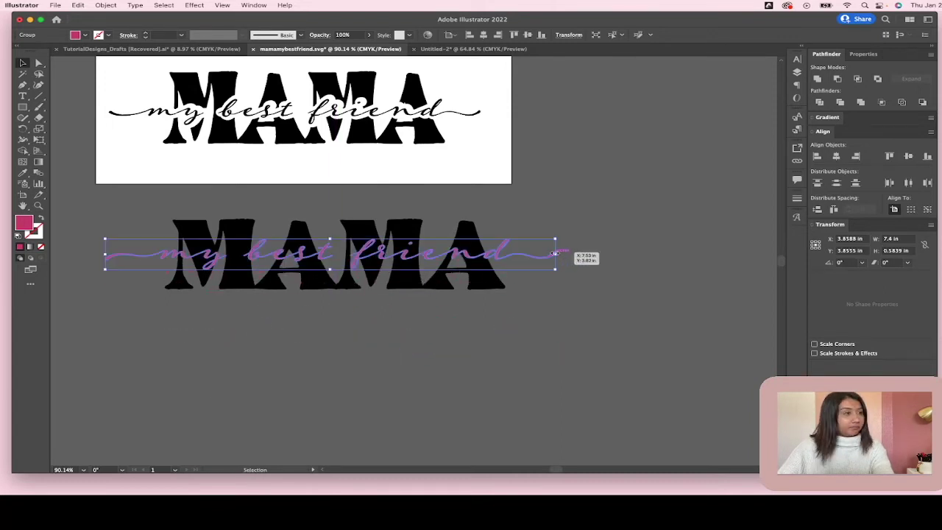
pyautogui.moveTo(555, 255); pyautogui.dragTo(548, 258)
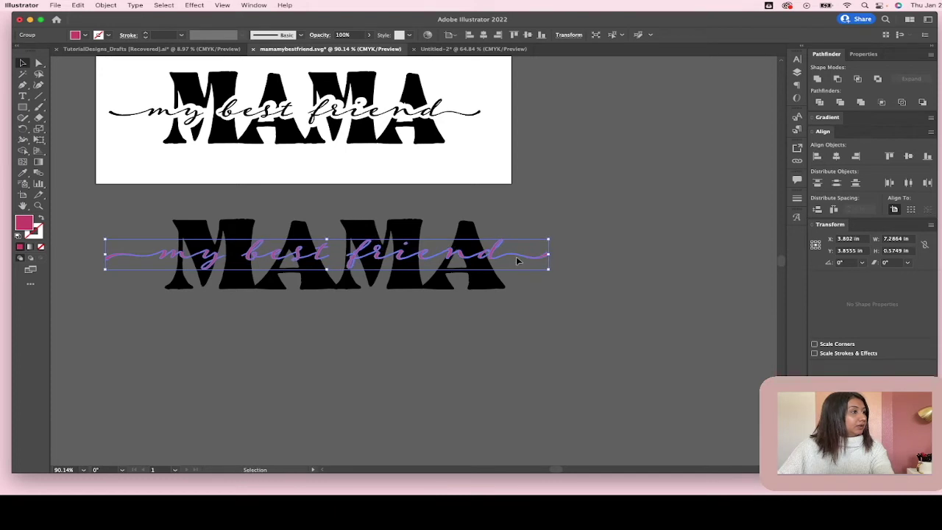
pyautogui.moveTo(490, 254); pyautogui.dragTo(494, 258)
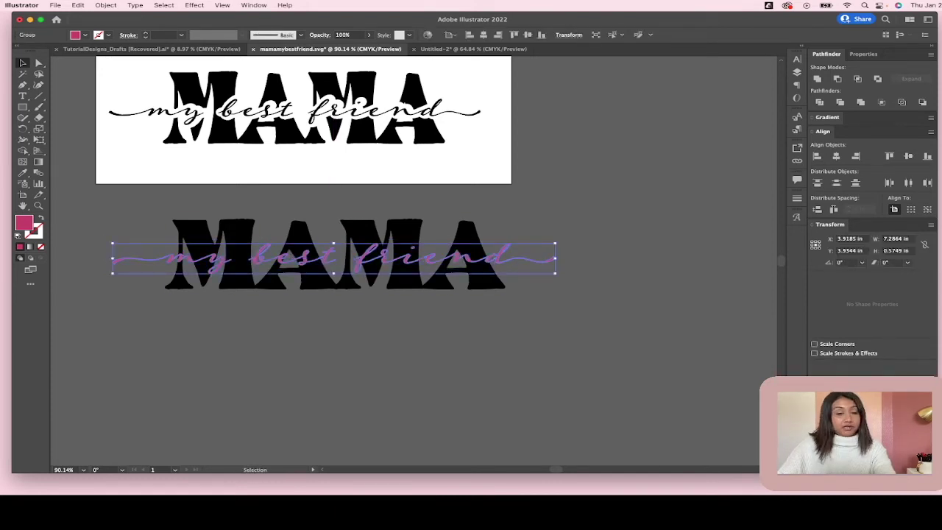
pyautogui.moveTo(431, 471)
pyautogui.click(76, 5)
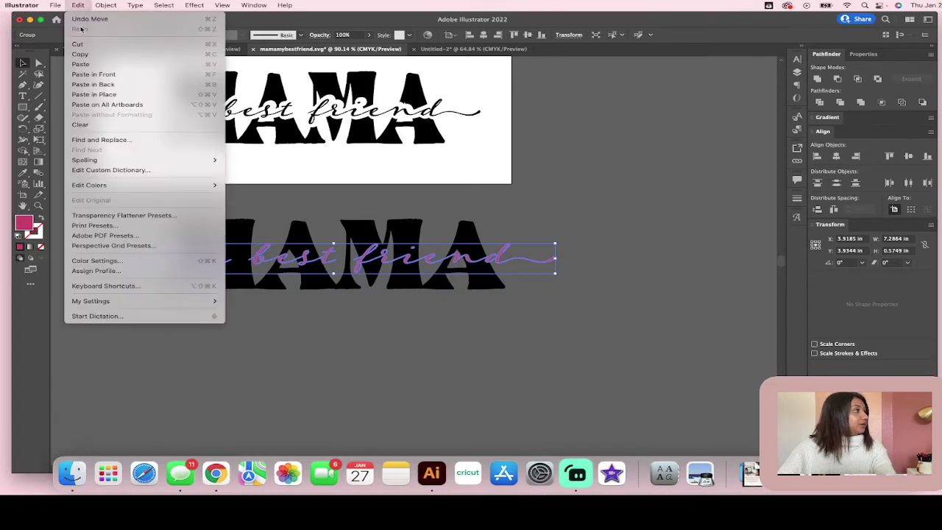
pyautogui.click(85, 75)
pyautogui.moveTo(162, 270)
pyautogui.mouseDown()
pyautogui.moveTo(199, 252)
pyautogui.moveTo(176, 262)
pyautogui.mouseUp()
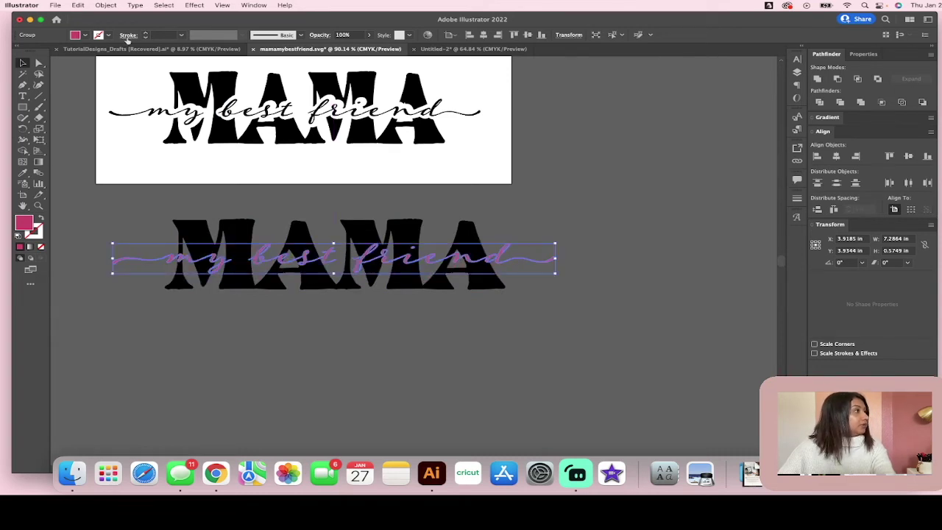
pyautogui.click(140, 269)
pyautogui.click(196, 260)
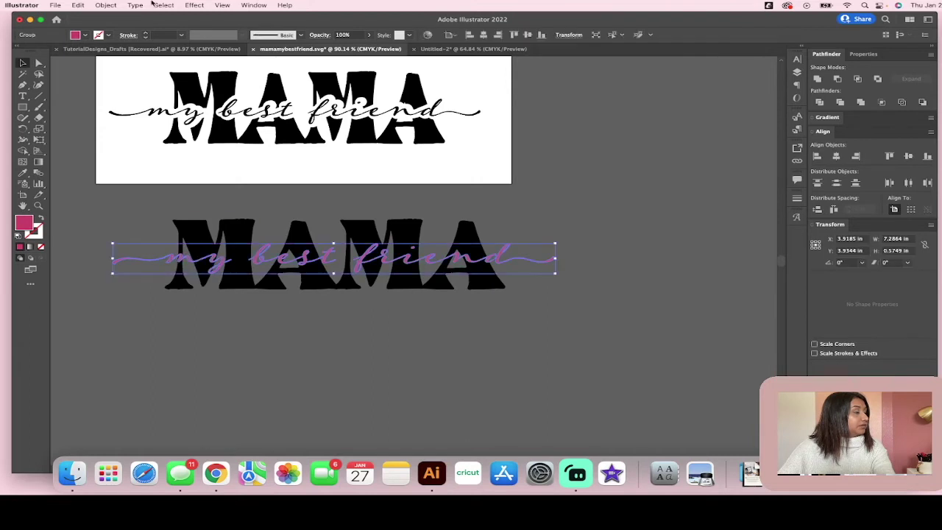
pyautogui.scroll(1, 149, 32)
# Select the 'my best friend' script and step its stroke weight up to a thick outline
pyautogui.click(145, 173)
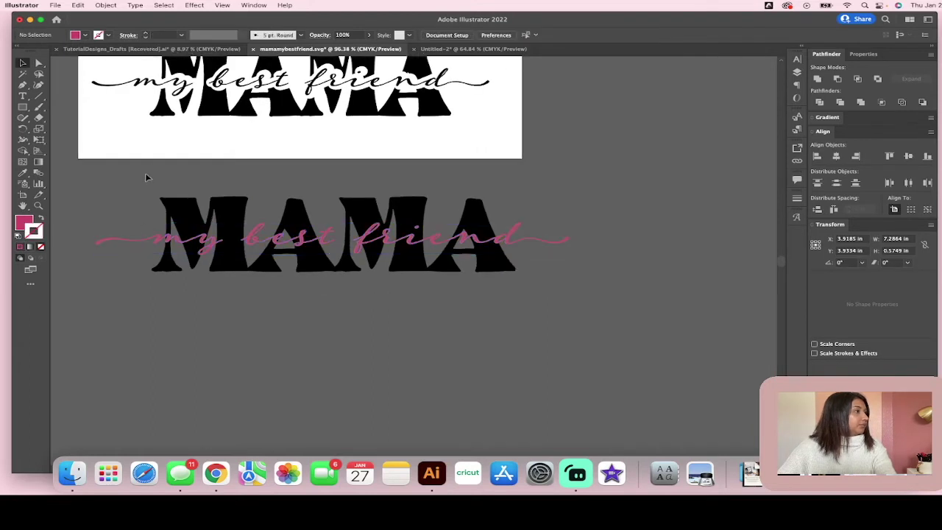
pyautogui.click(157, 244)
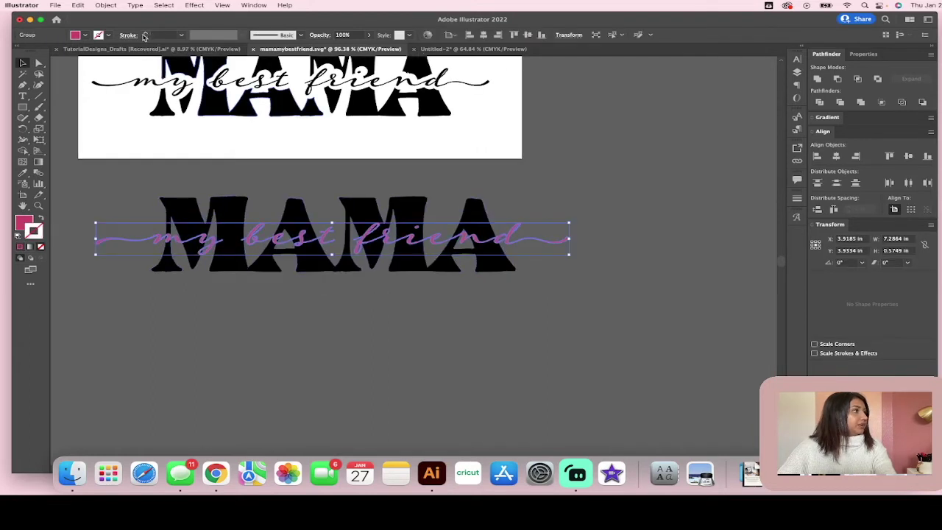
pyautogui.click(145, 33)
pyautogui.click(145, 33)
pyautogui.click(145, 33)
pyautogui.click(145, 33)
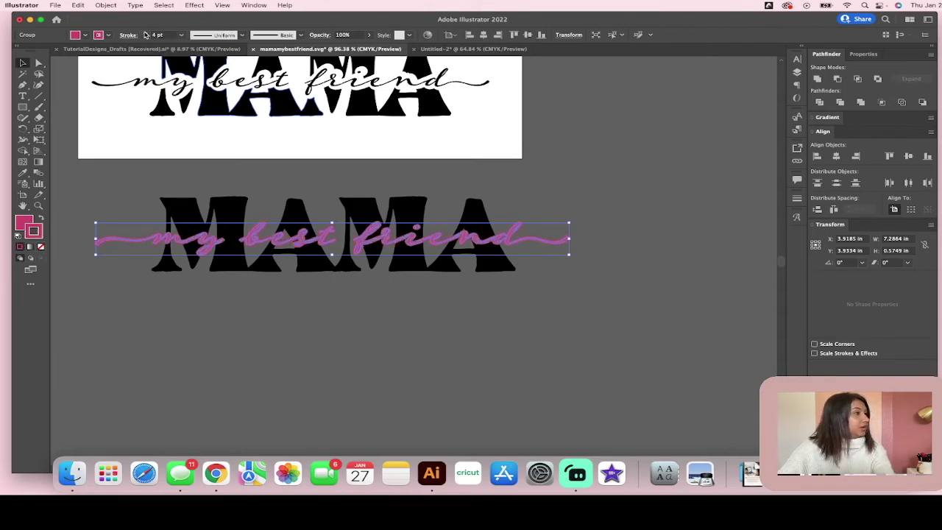
pyautogui.click(145, 33)
pyautogui.click(145, 33)
pyautogui.click(145, 33)
pyautogui.click(145, 33)
pyautogui.click(145, 33)
pyautogui.click(145, 33)
pyautogui.click(145, 33)
pyautogui.click(145, 33)
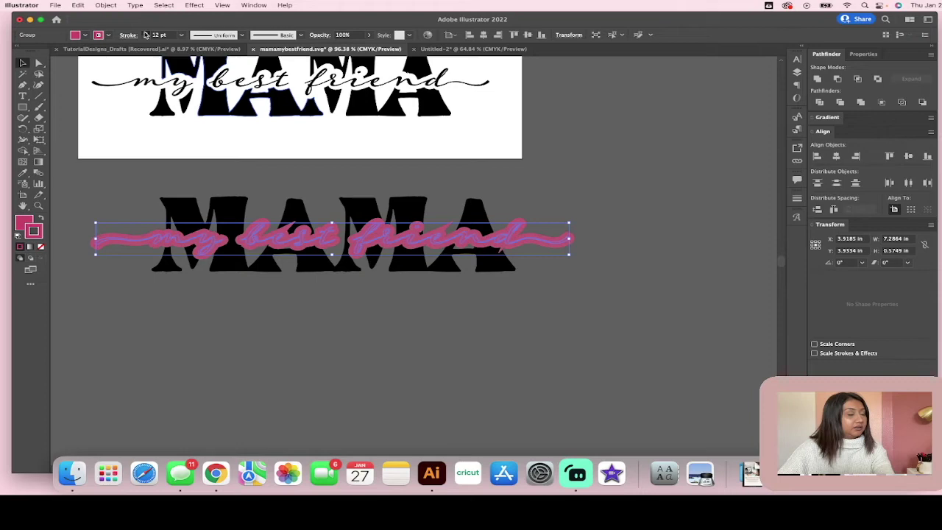
pyautogui.click(145, 33)
pyautogui.click(145, 33)
pyautogui.click(145, 33)
pyautogui.click(145, 33)
pyautogui.click(145, 33)
pyautogui.click(145, 33)
pyautogui.click(145, 33)
pyautogui.click(145, 33)
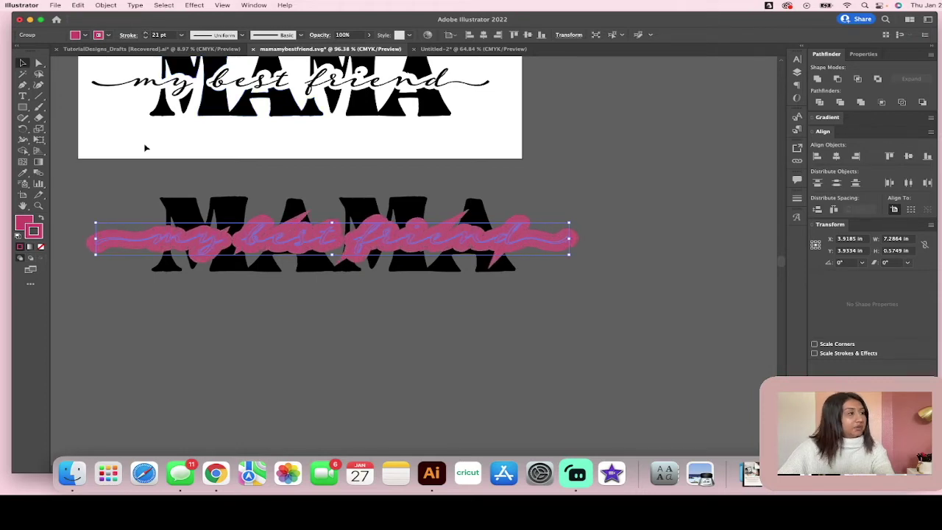
pyautogui.scroll(3, 412, 206)
pyautogui.scroll(-4, 433, 233)
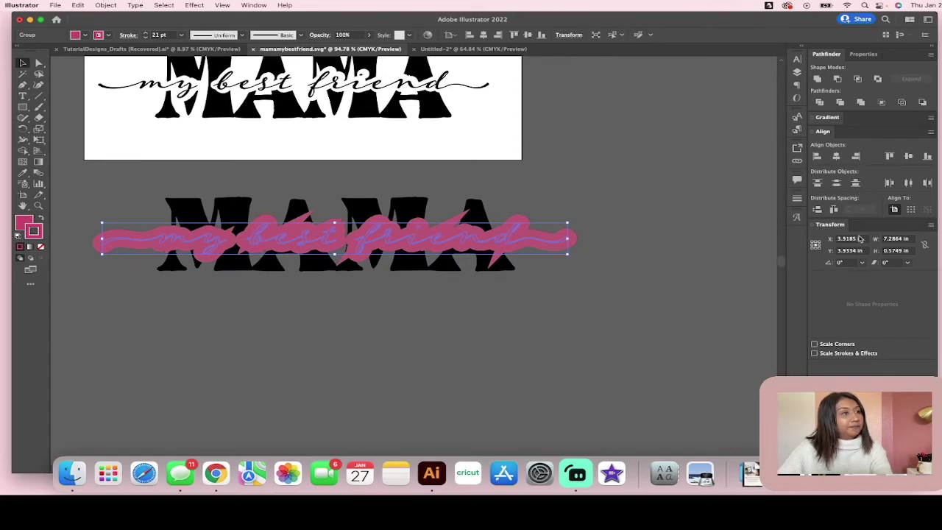
# In the Stroke panel, give the pink script round caps and set its weight to 13 pt
pyautogui.click(254, 5)
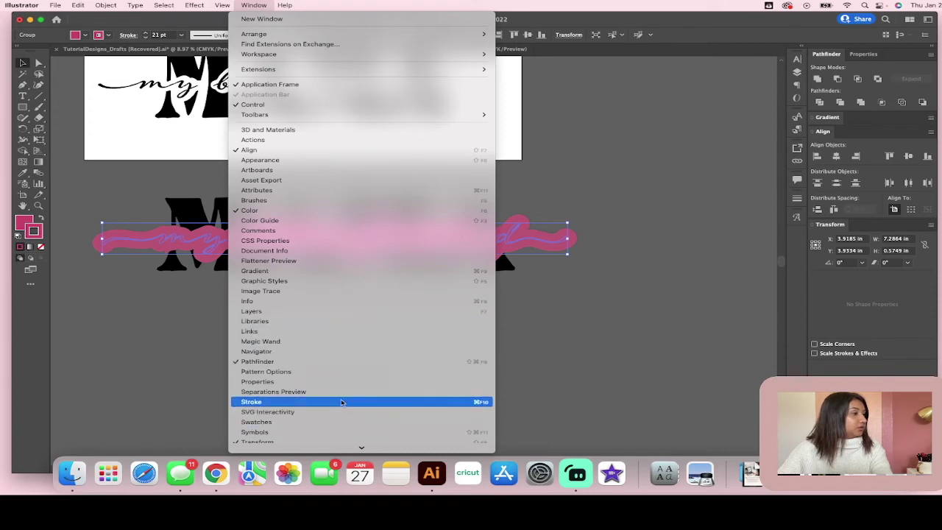
pyautogui.click(337, 400)
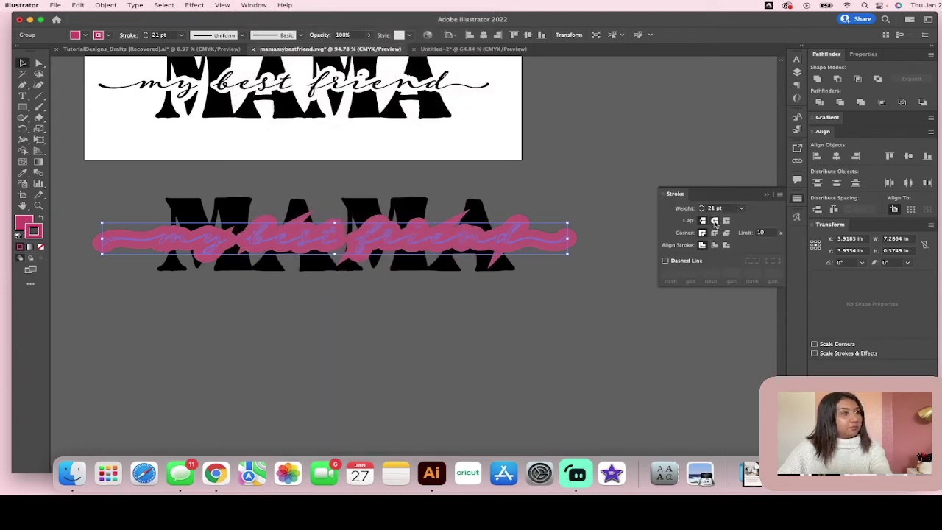
pyautogui.click(714, 221)
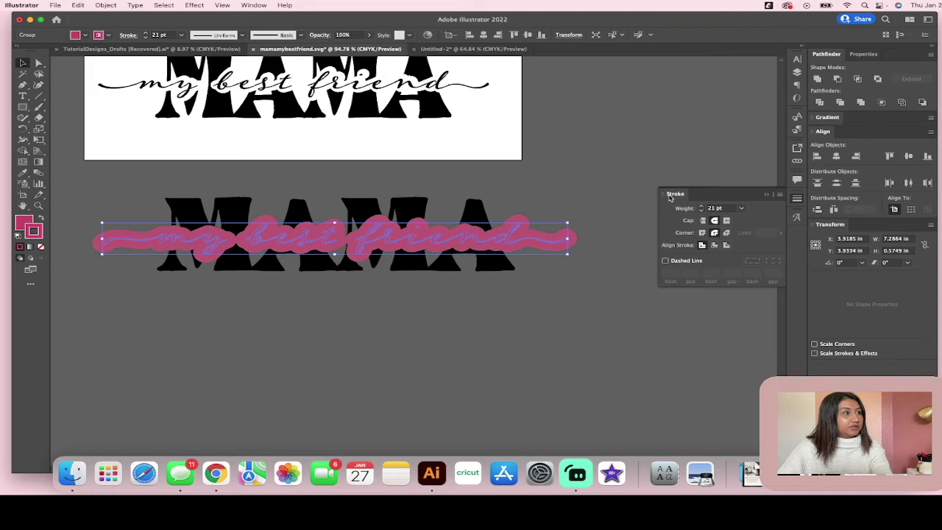
pyautogui.click(546, 189)
pyautogui.click(517, 223)
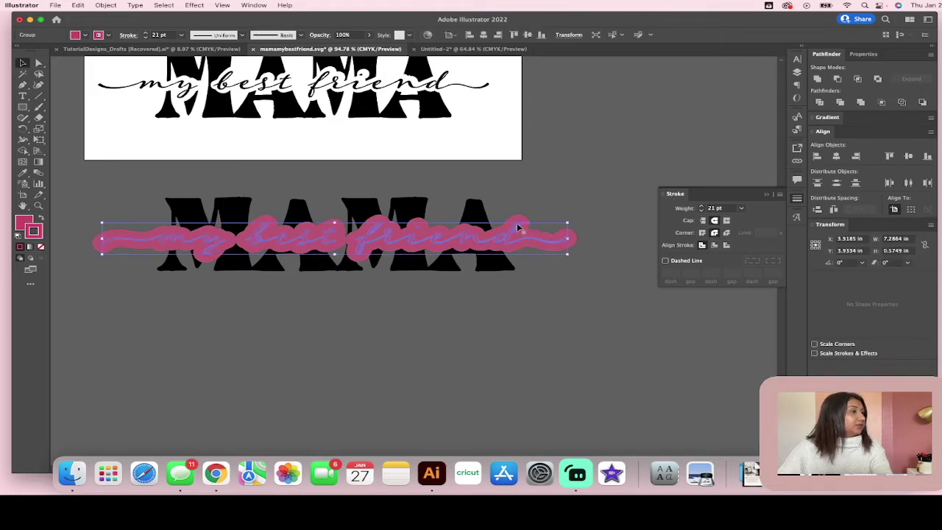
pyautogui.click(146, 38)
pyautogui.click(146, 38)
pyautogui.click(146, 37)
pyautogui.click(146, 37)
pyautogui.click(146, 38)
pyautogui.click(146, 37)
pyautogui.click(146, 38)
pyautogui.click(146, 38)
pyautogui.click(145, 38)
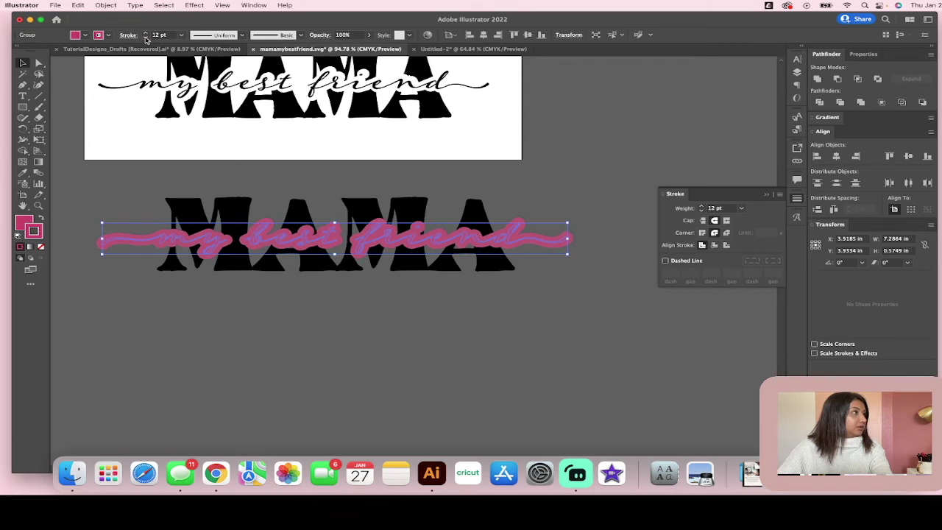
pyautogui.click(145, 31)
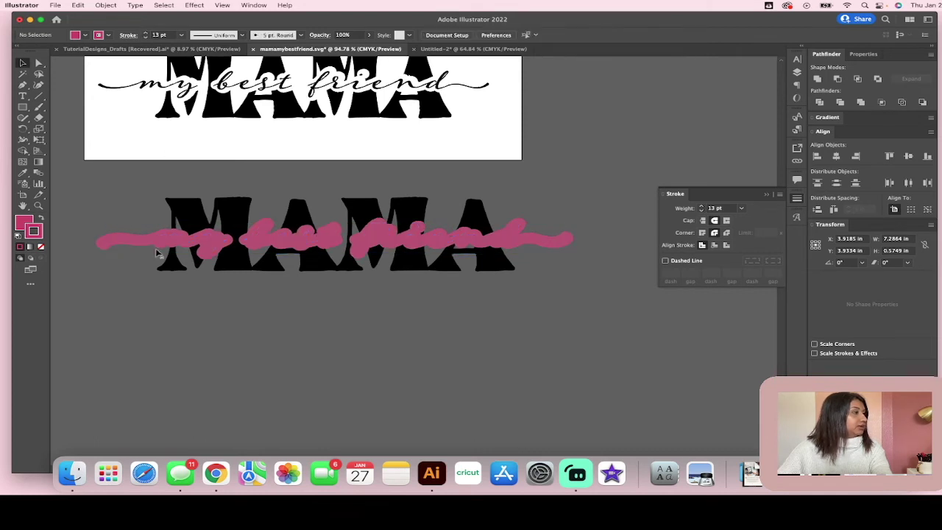
pyautogui.click(125, 190)
pyautogui.click(156, 236)
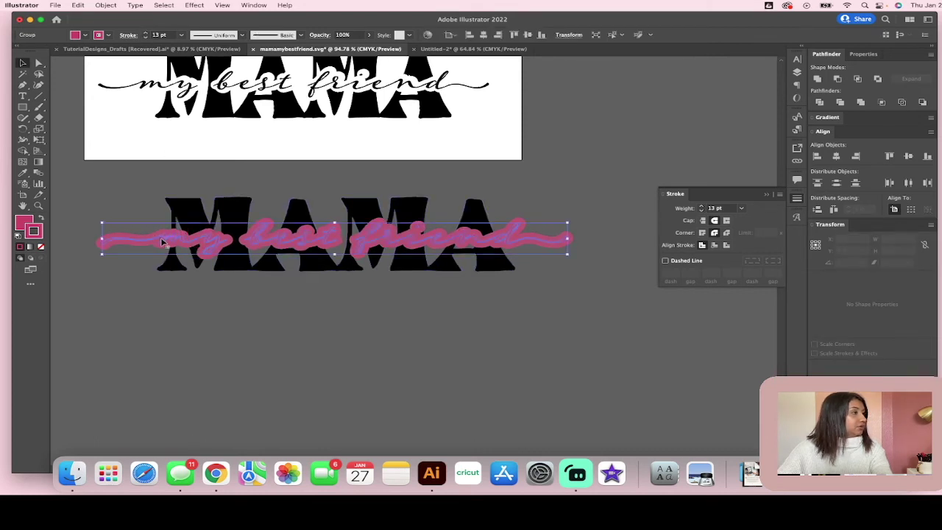
# Expand the pink script's fill and stroke into shapes with Object > Expand
pyautogui.click(77, 5)
pyautogui.click(105, 6)
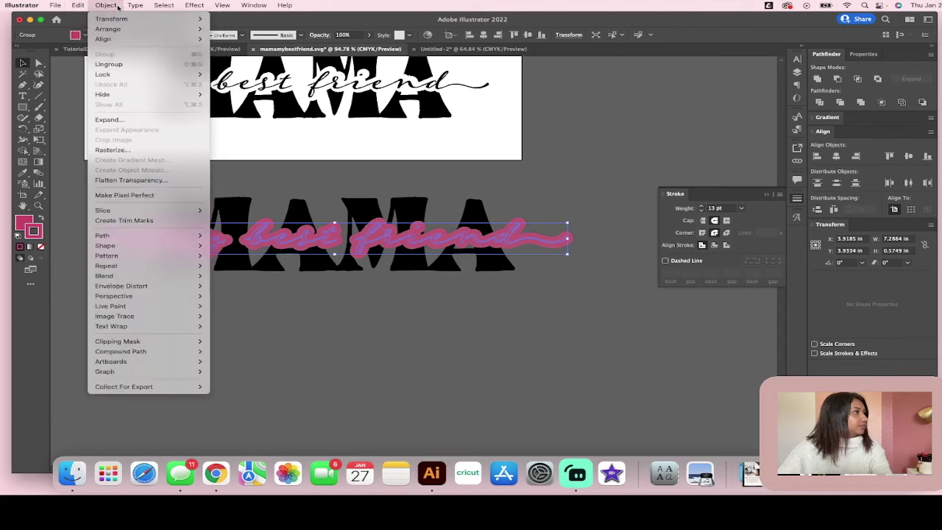
pyautogui.moveTo(121, 96)
pyautogui.click(109, 120)
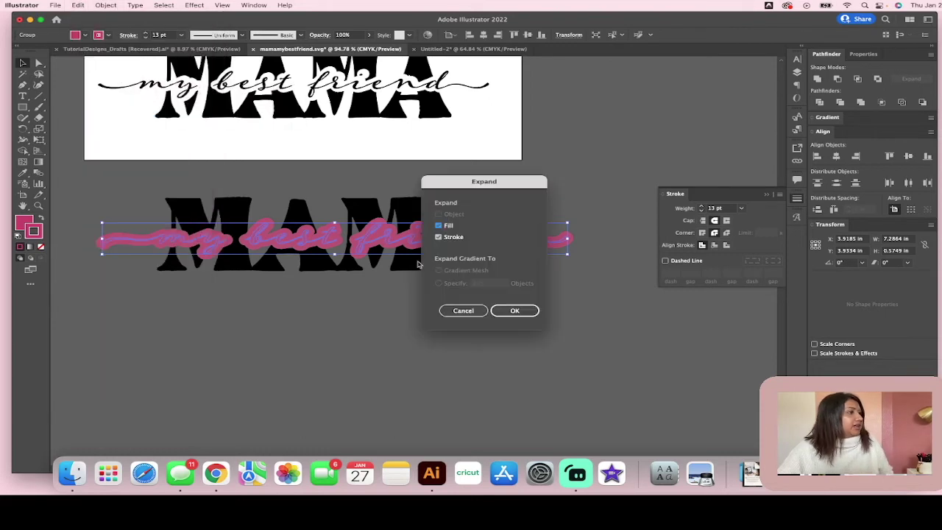
pyautogui.click(520, 310)
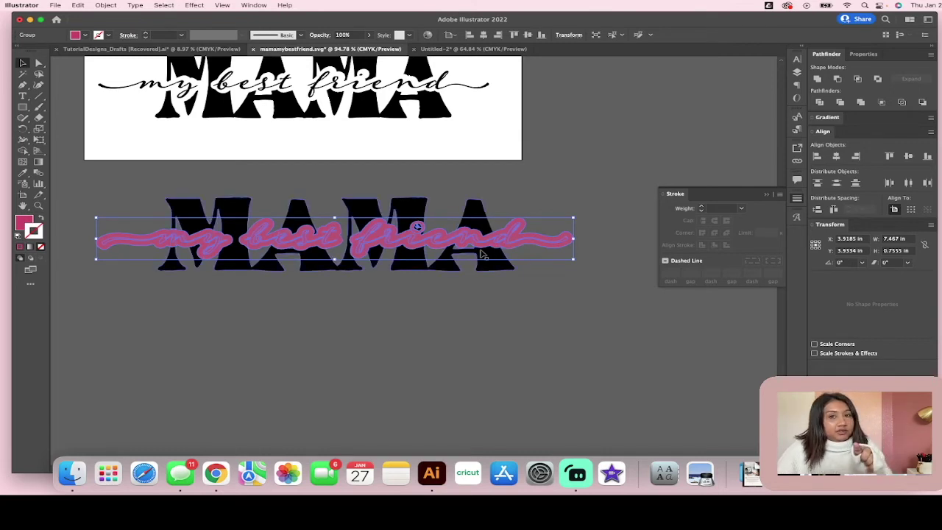
# Merge the expanded pink script with Pathfinder Unite, then reselect the pink group
pyautogui.scroll(5, 483, 254)
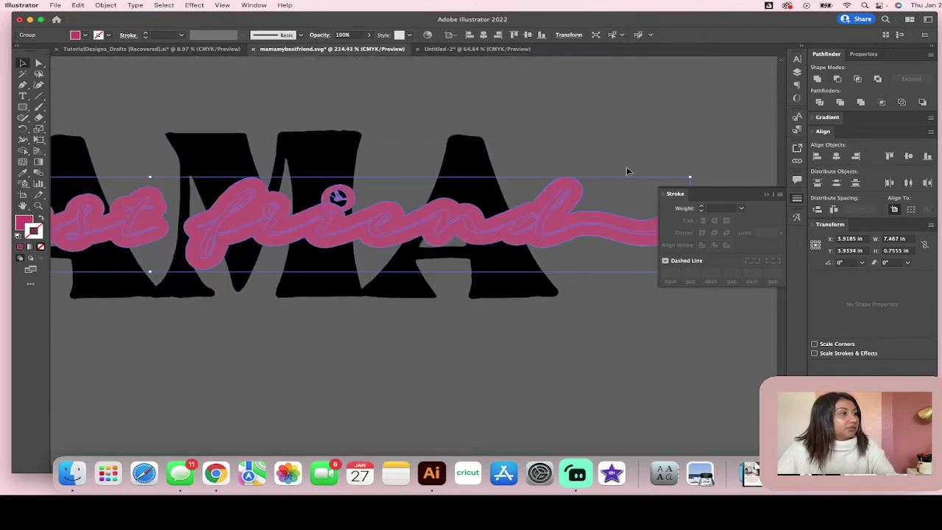
pyautogui.click(820, 79)
pyautogui.click(705, 101)
pyautogui.click(527, 221)
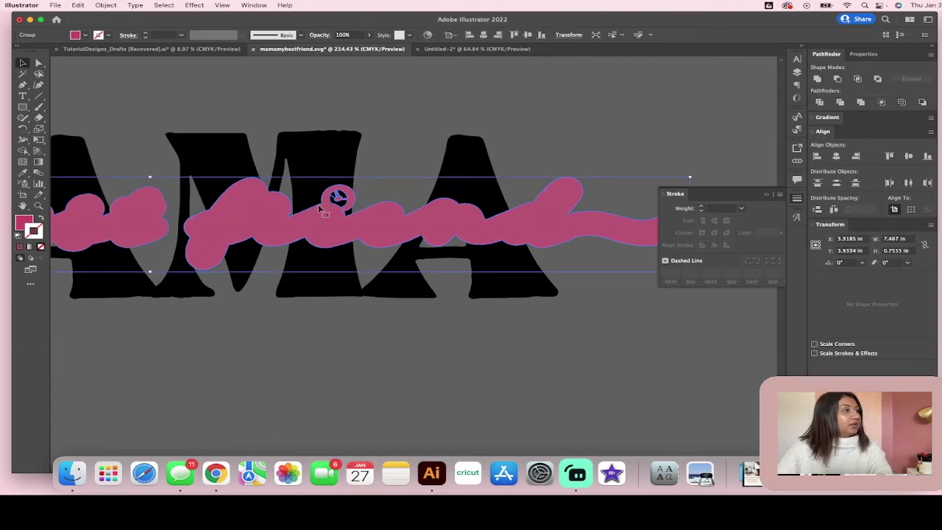
# Ungroup the pink shapes and release the pink compound path into separate pieces
pyautogui.scroll(4, 326, 222)
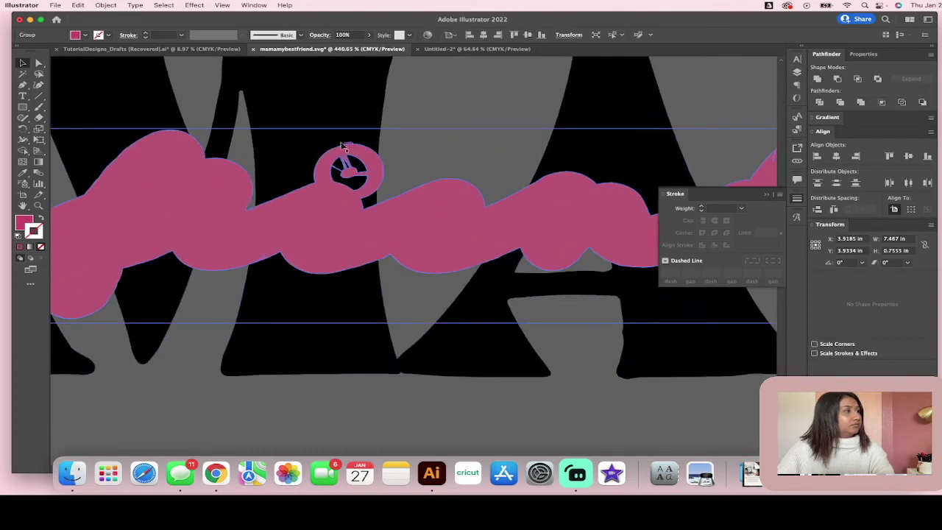
pyautogui.rightClick(410, 208)
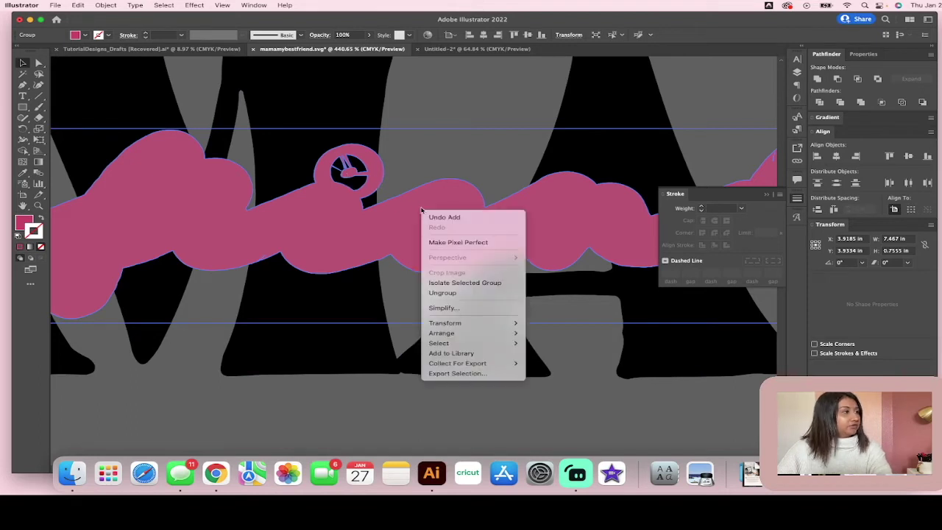
pyautogui.click(490, 293)
pyautogui.click(427, 151)
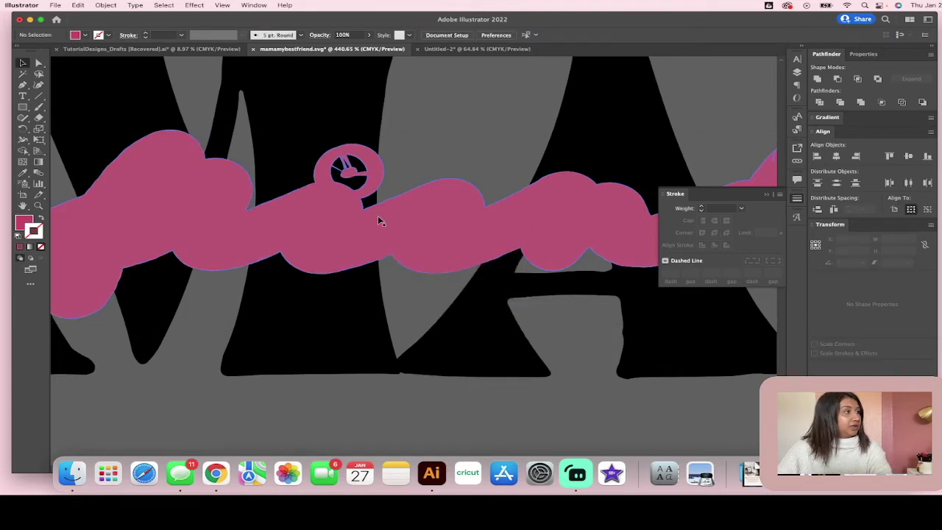
pyautogui.rightClick(377, 221)
pyautogui.click(475, 111)
pyautogui.click(459, 193)
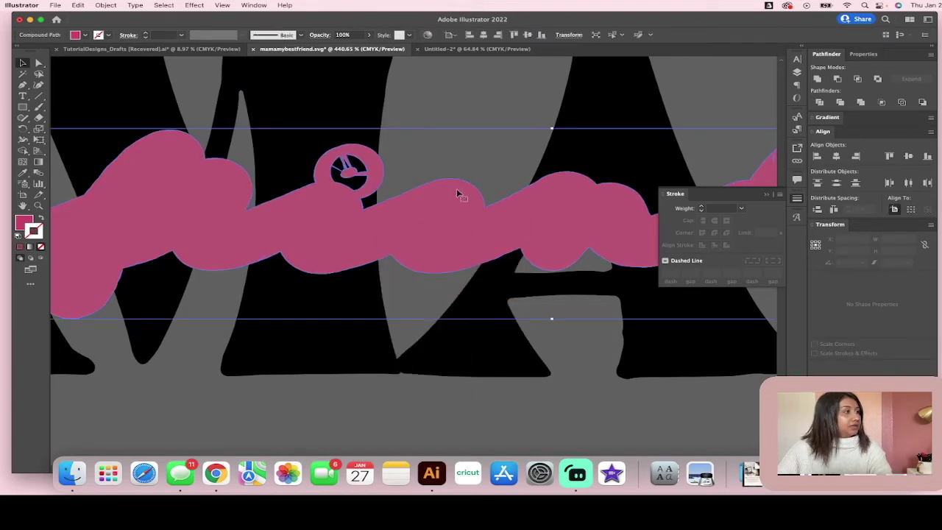
pyautogui.rightClick(461, 196)
pyautogui.click(485, 270)
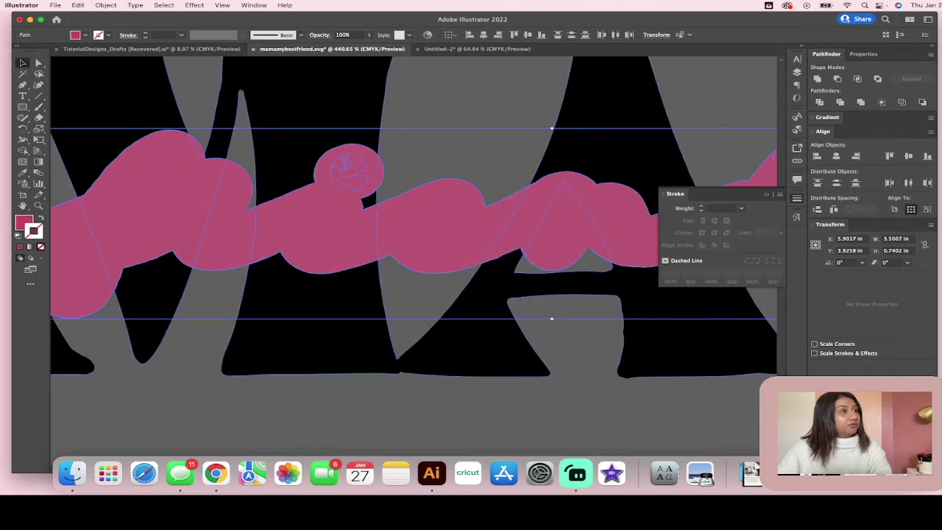
# Unite the released pink pieces again into one smooth outline per word
pyautogui.click(818, 79)
pyautogui.click(572, 120)
pyautogui.scroll(-5, 483, 132)
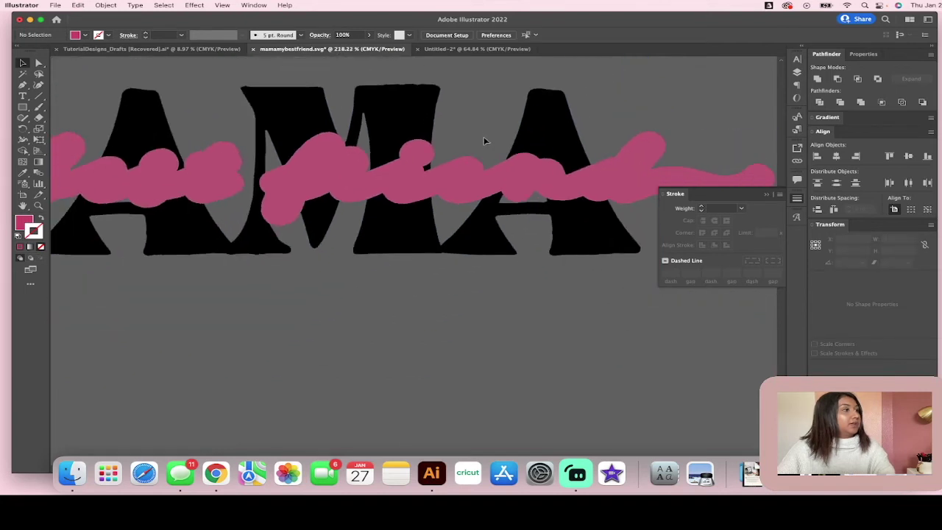
pyautogui.click(482, 176)
pyautogui.click(486, 96)
pyautogui.scroll(-3, 464, 129)
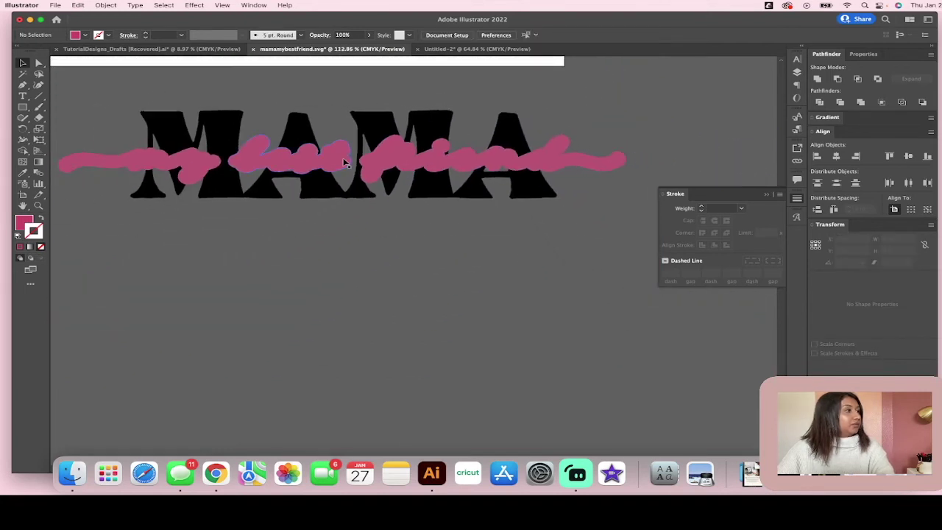
pyautogui.click(228, 152)
# Select the pink 'my', 'best' and 'friend' shapes and make them one compound path (Cmd+8)
pyautogui.click(180, 160)
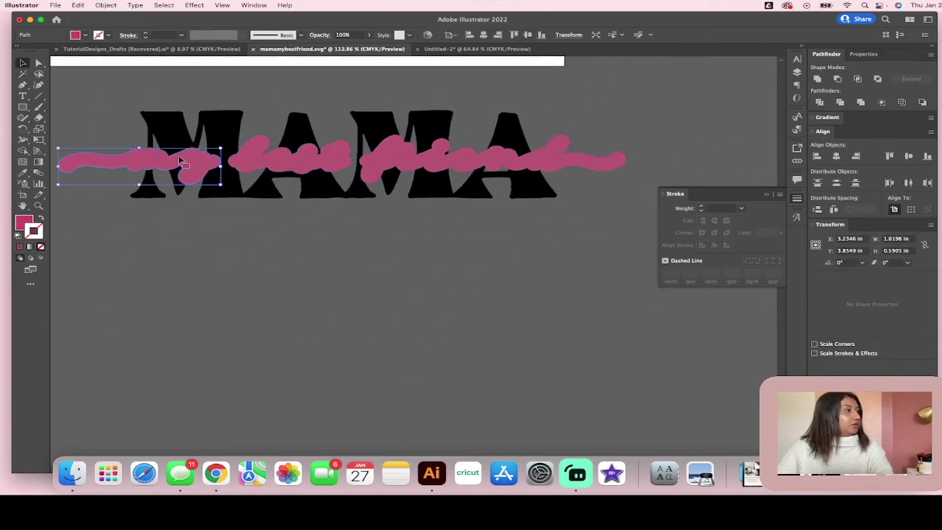
pyautogui.keyDown('shift'); pyautogui.click(310, 163); pyautogui.keyUp('shift')
pyautogui.keyDown('shift'); pyautogui.click(421, 163); pyautogui.keyUp('shift')
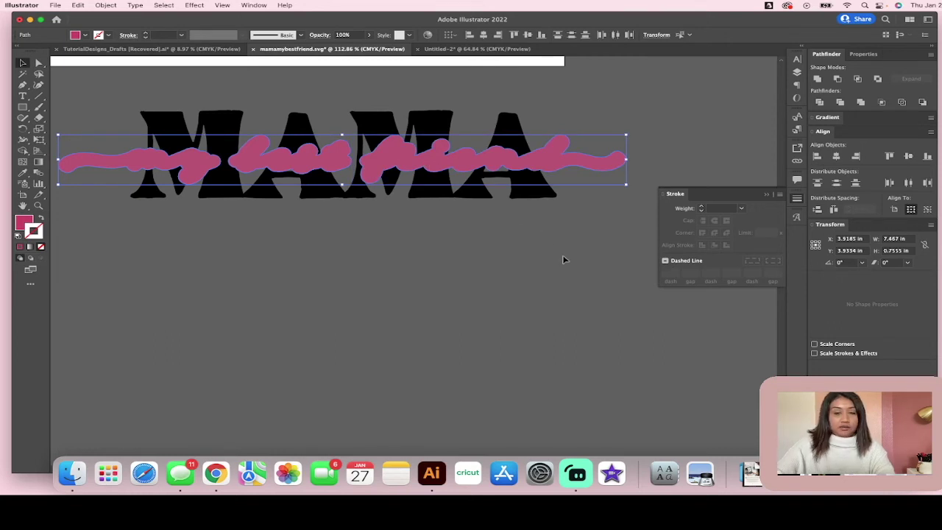
pyautogui.press('super+8')
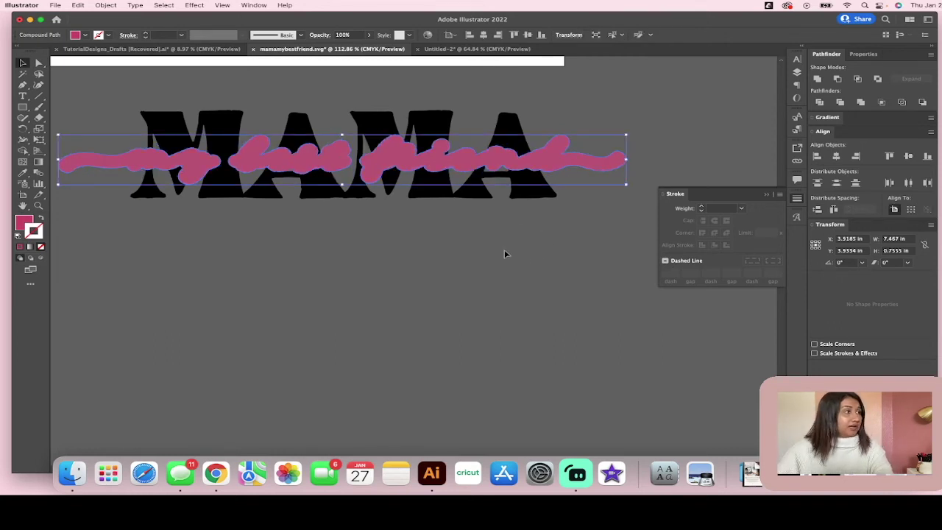
# Check the Object menu, then select the black MAMA lettering
pyautogui.click(135, 5)
pyautogui.moveTo(105, 5)
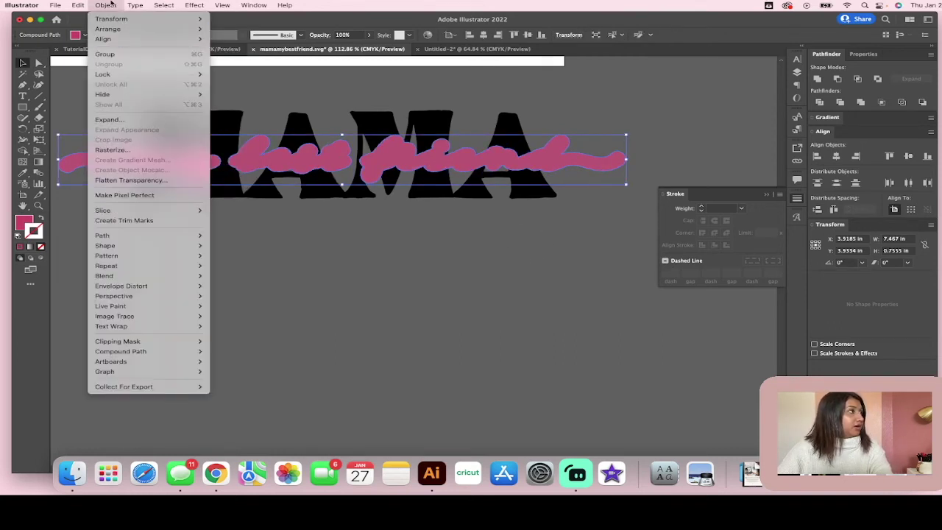
pyautogui.moveTo(174, 344)
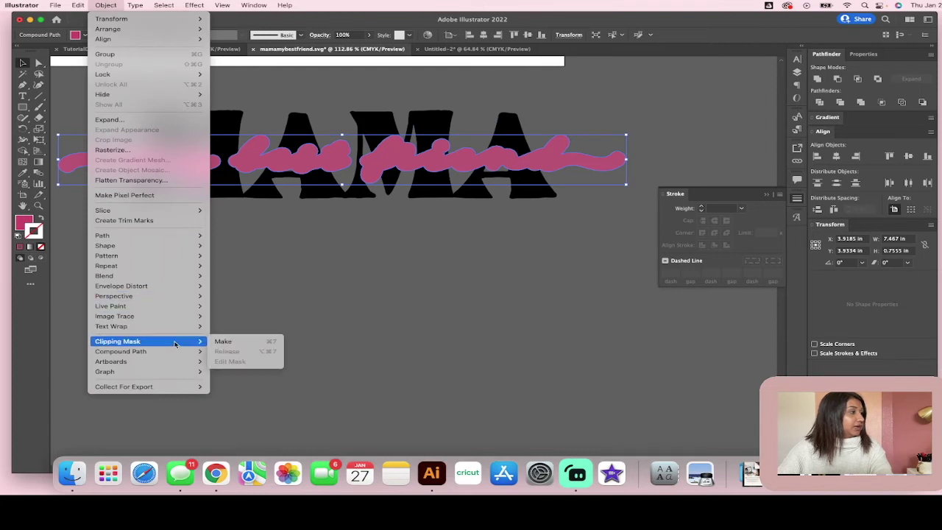
pyautogui.click(417, 332)
pyautogui.click(309, 132)
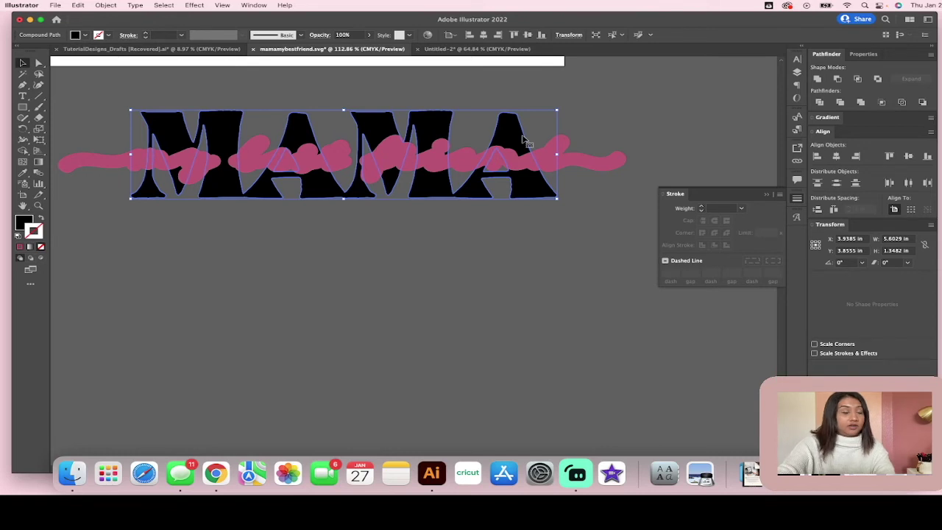
pyautogui.click(505, 284)
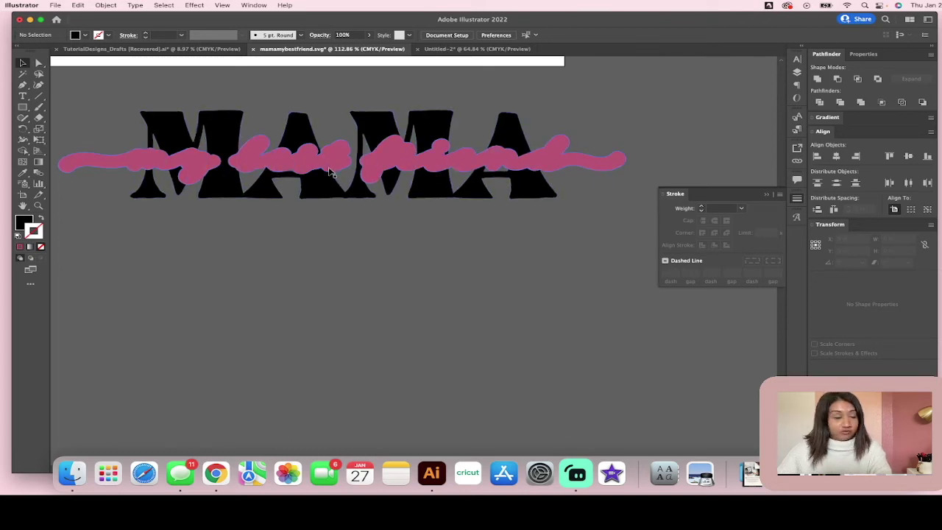
pyautogui.click(300, 161)
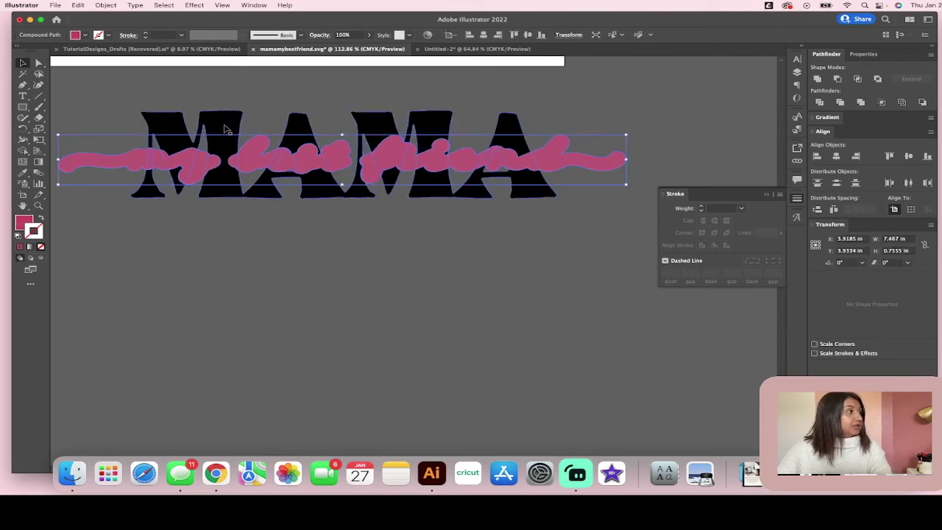
pyautogui.keyDown('shift'); pyautogui.click(256, 160); pyautogui.keyUp('shift')
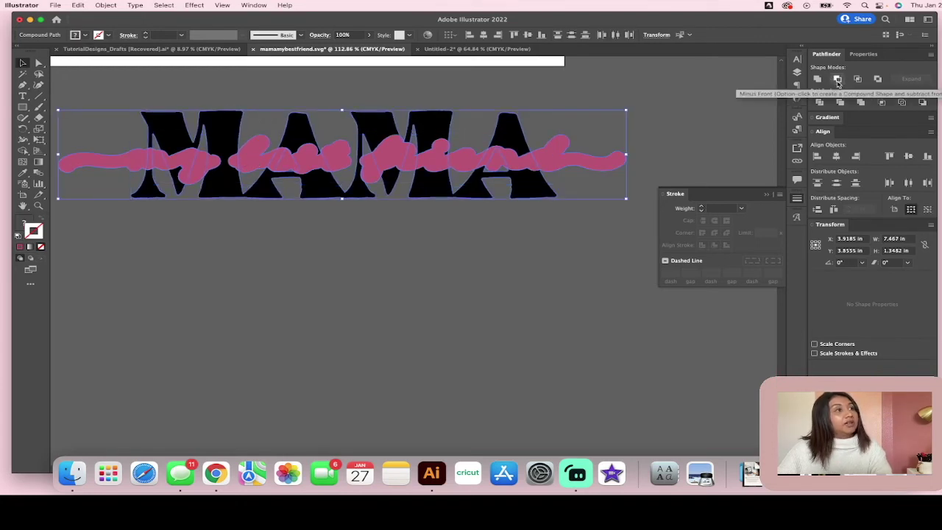
pyautogui.click(492, 260)
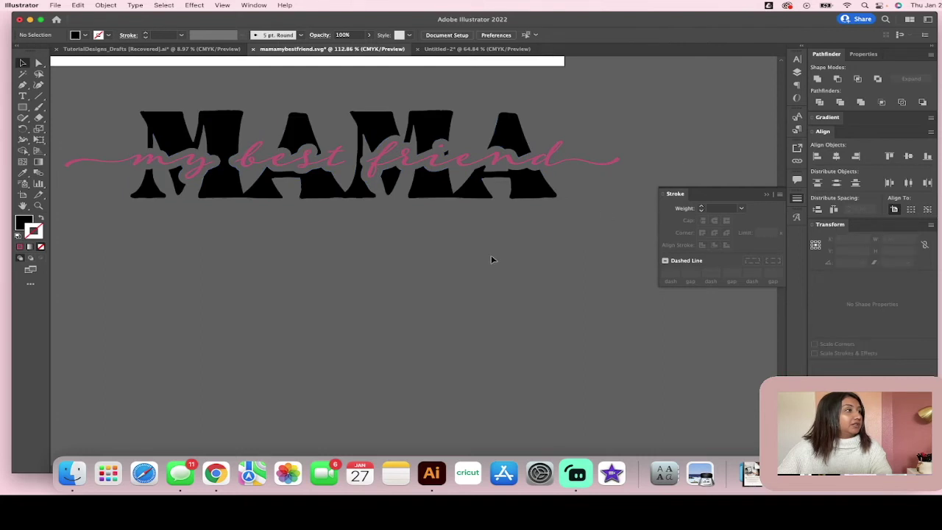
pyautogui.scroll(3, 432, 199)
pyautogui.scroll(-3, 477, 263)
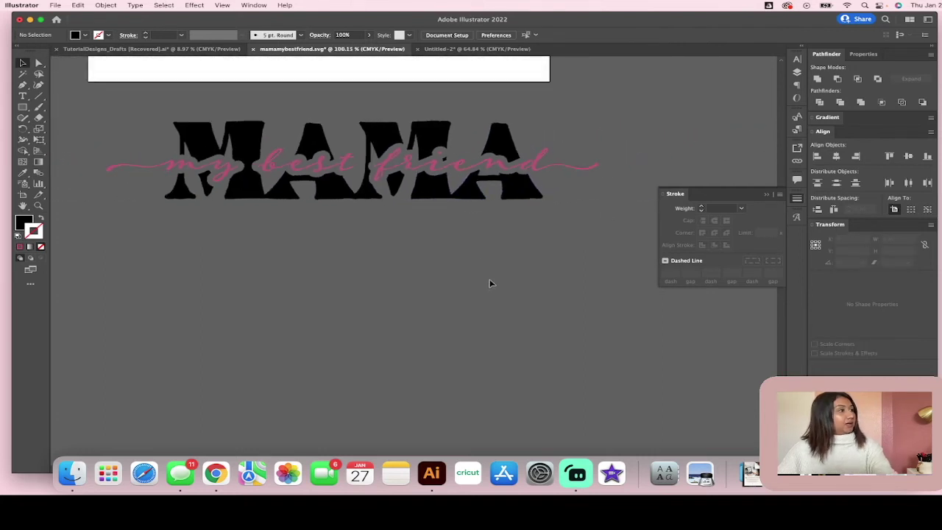
pyautogui.scroll(-2, 478, 254)
pyautogui.scroll(-2, 477, 256)
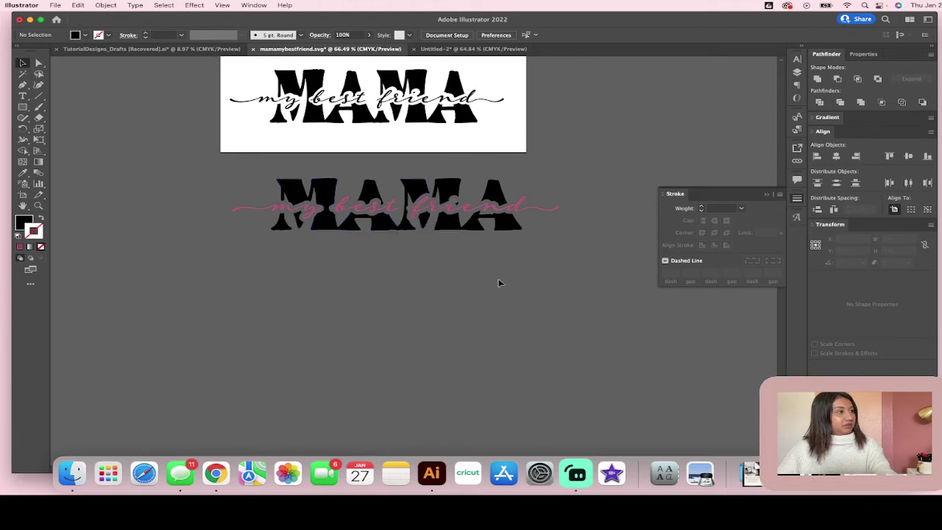
pyautogui.press('super+a')
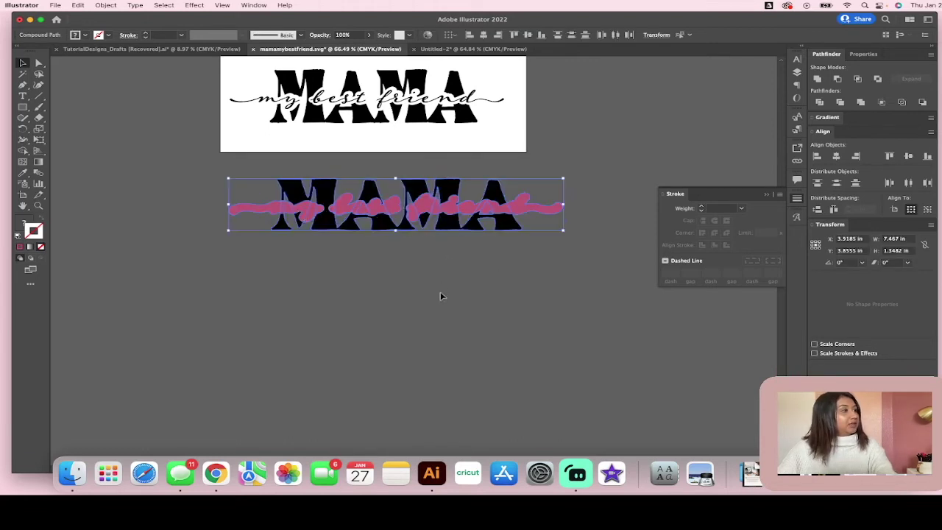
# Nudge the script outline left and subtract it from the MAMA letters with Minus Front
pyautogui.click(430, 202)
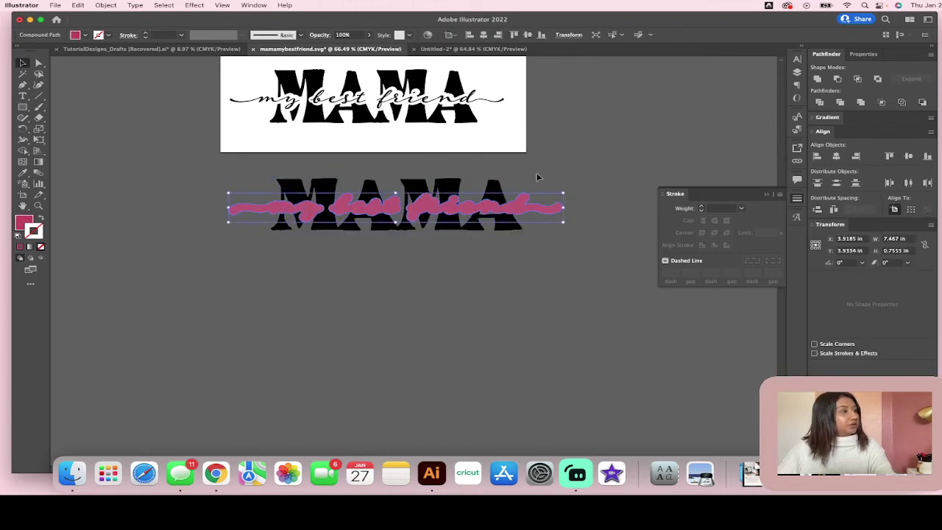
pyautogui.moveTo(538, 212); pyautogui.dragTo(528, 213)
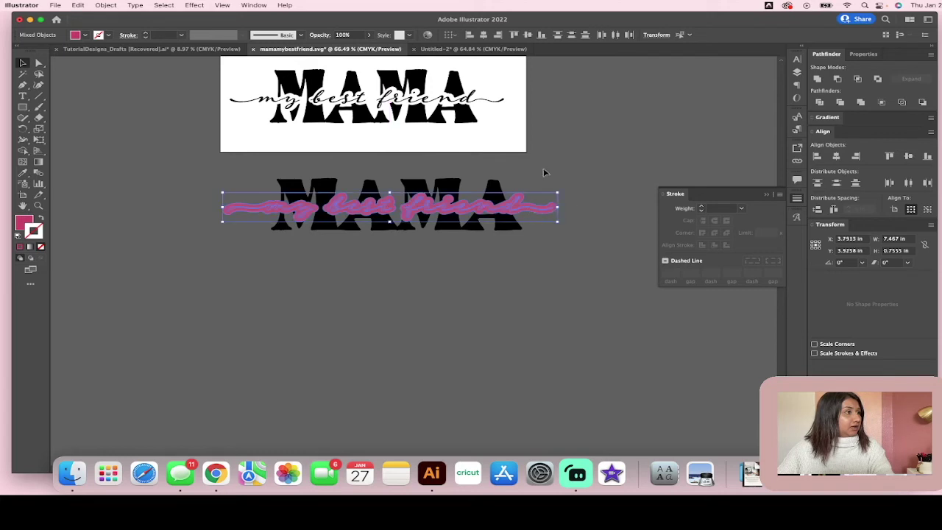
pyautogui.click(516, 204)
pyautogui.keyDown('shift'); pyautogui.click(497, 190); pyautogui.keyUp('shift')
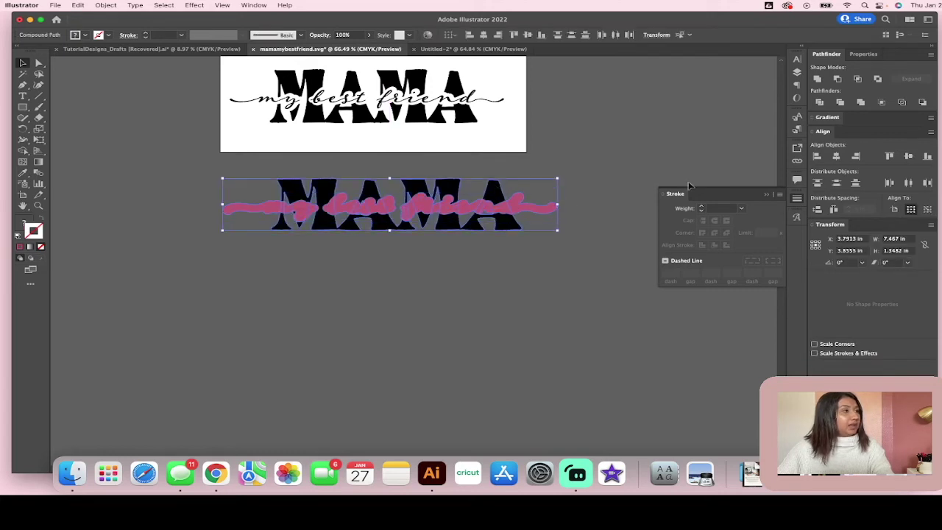
pyautogui.click(837, 81)
# Move the pink 'my best friend' script into the knocked-out gap in MAMA
pyautogui.click(552, 242)
pyautogui.scroll(3, 545, 250)
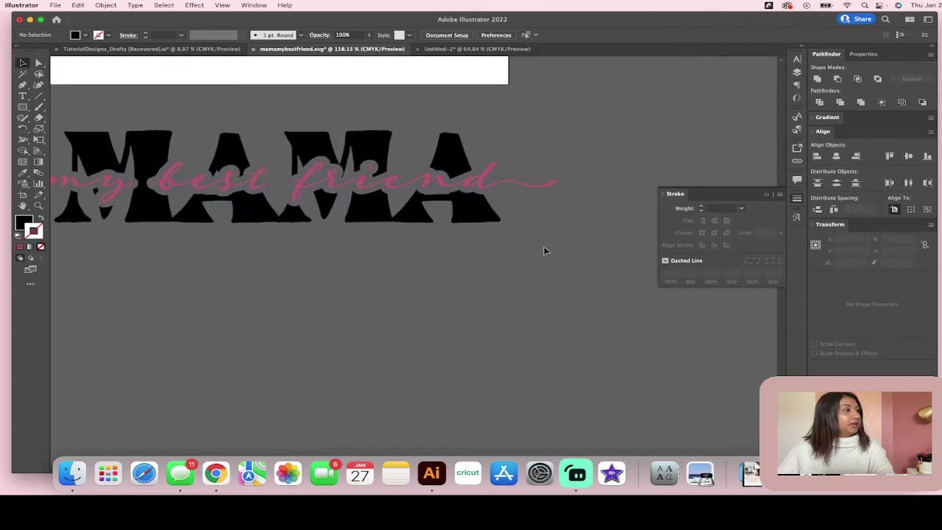
pyautogui.hscroll(-2, 545, 251)
pyautogui.scroll(-3, 545, 249)
pyautogui.scroll(2, 425, 209)
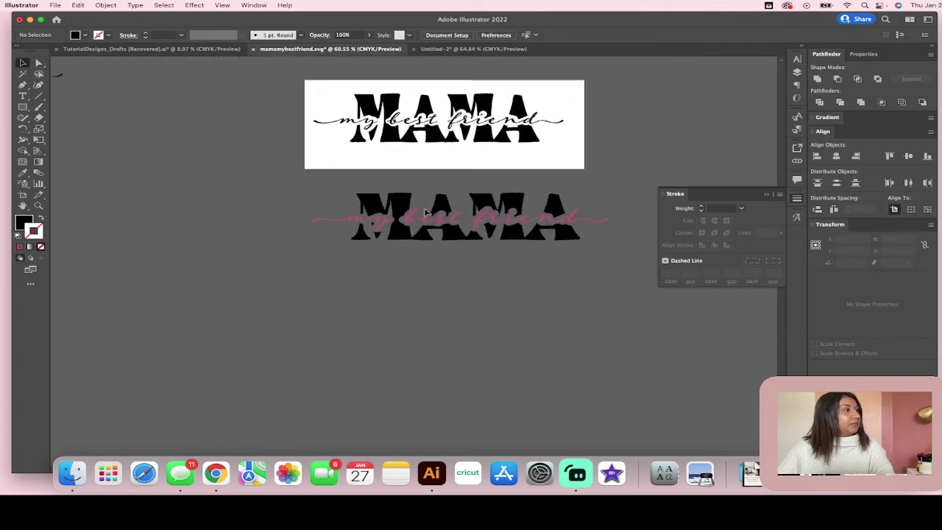
pyautogui.scroll(-1, 425, 209)
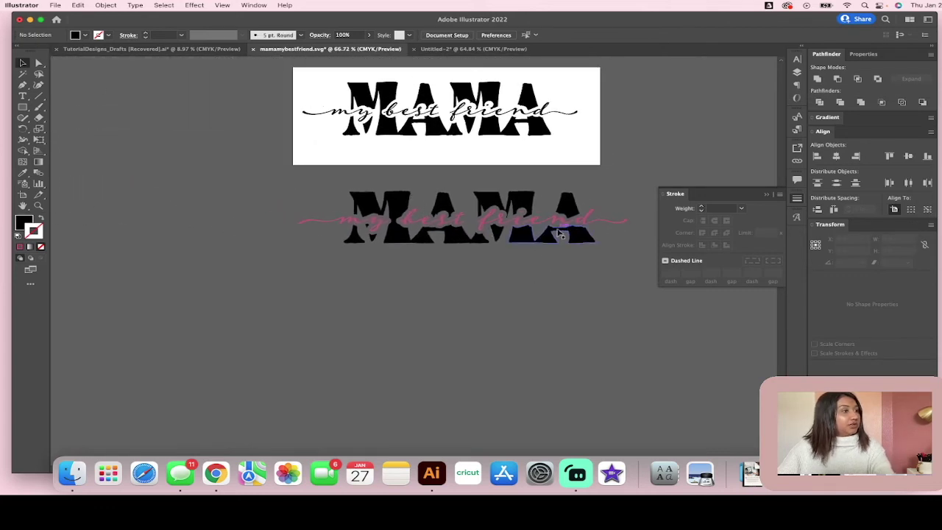
pyautogui.moveTo(560, 220)
pyautogui.mouseDown()
pyautogui.moveTo(568, 213)
pyautogui.moveTo(556, 219)
pyautogui.mouseUp()
pyautogui.click(623, 319)
pyautogui.scroll(-1, 594, 318)
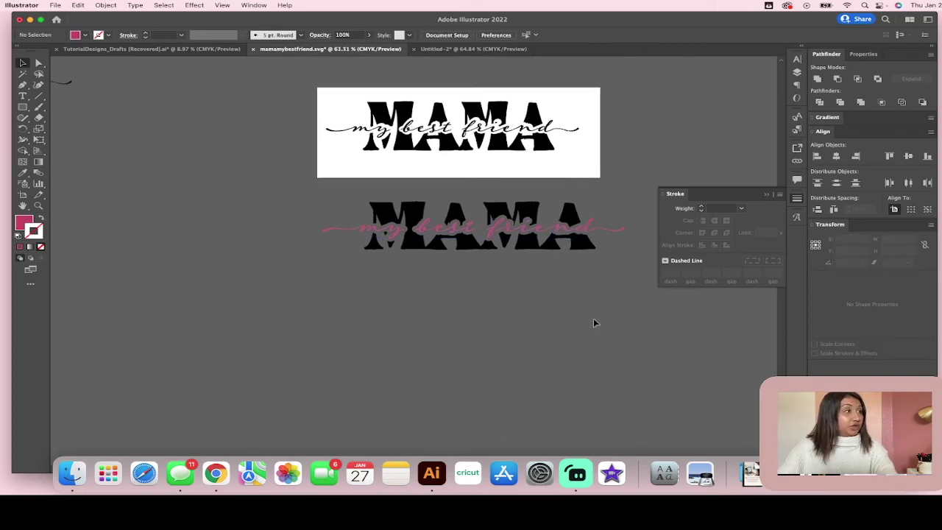
pyautogui.scroll(-1, 595, 323)
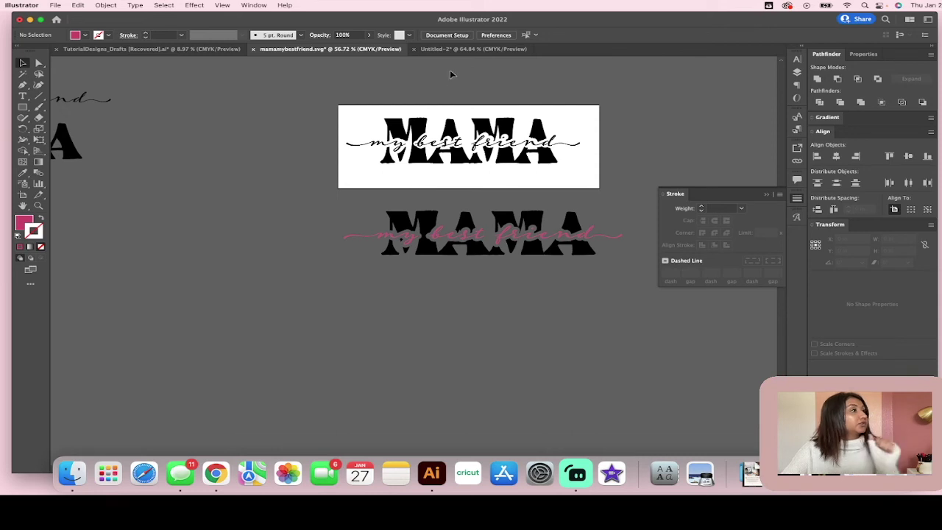
# Switch to the Untitled-2 document with the floral gift tag
pyautogui.click(457, 50)
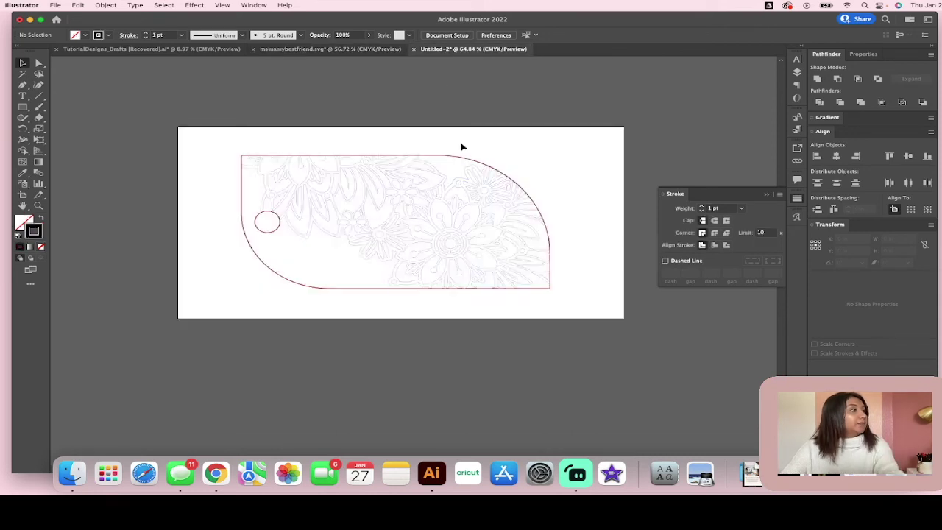
# Copy the knockout MAMA design from the mamamybestfriend document and paste it into Untitled-2
pyautogui.click(337, 50)
pyautogui.moveTo(349, 209); pyautogui.dragTo(589, 288)
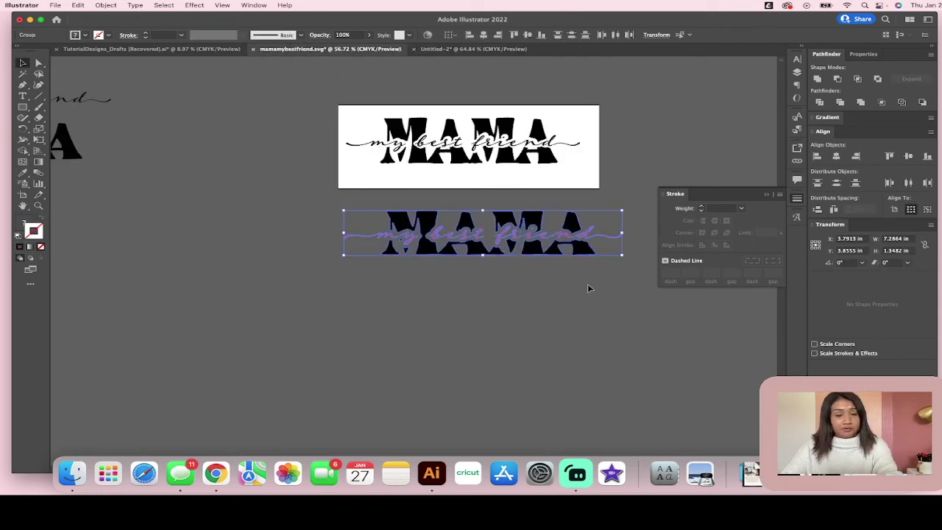
pyautogui.click(457, 49)
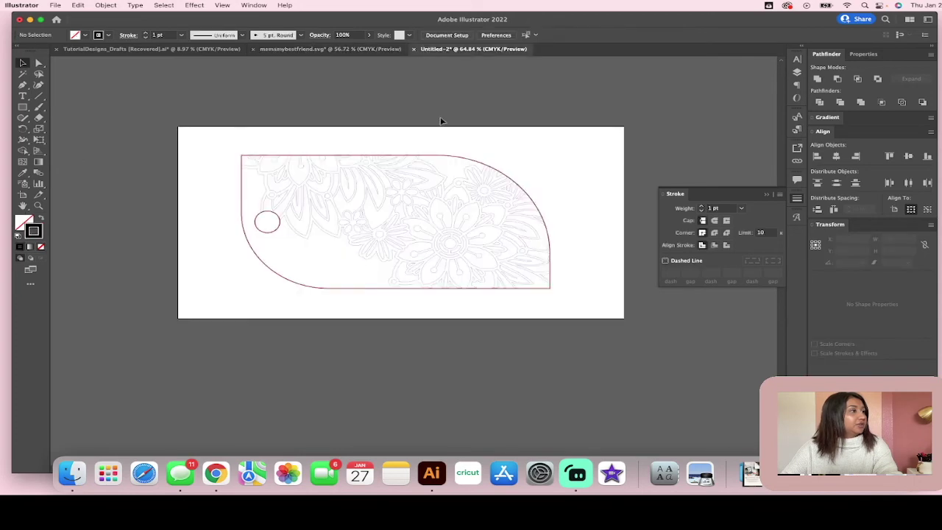
pyautogui.press('cmd+v')
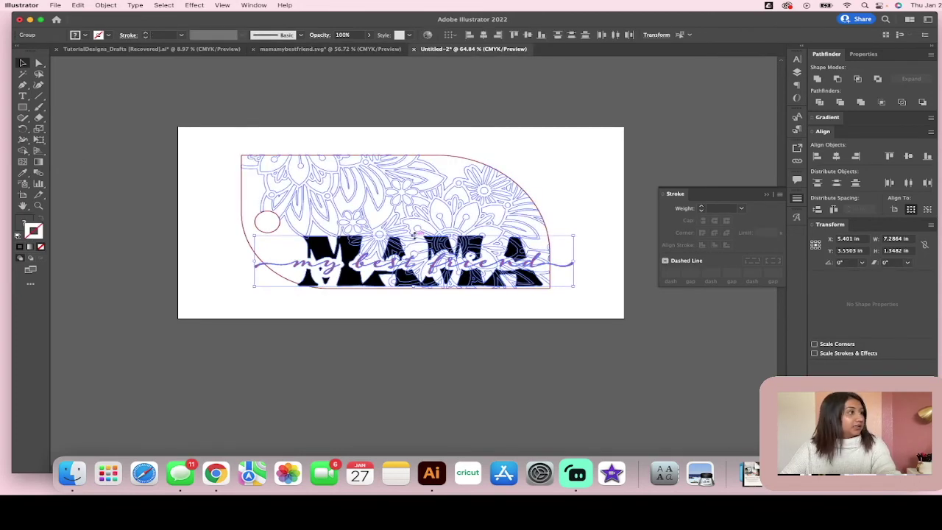
# Scale the pasted design to about 5.72 in wide and position it along the tag's lower edge
pyautogui.moveTo(414, 234); pyautogui.dragTo(392, 263)
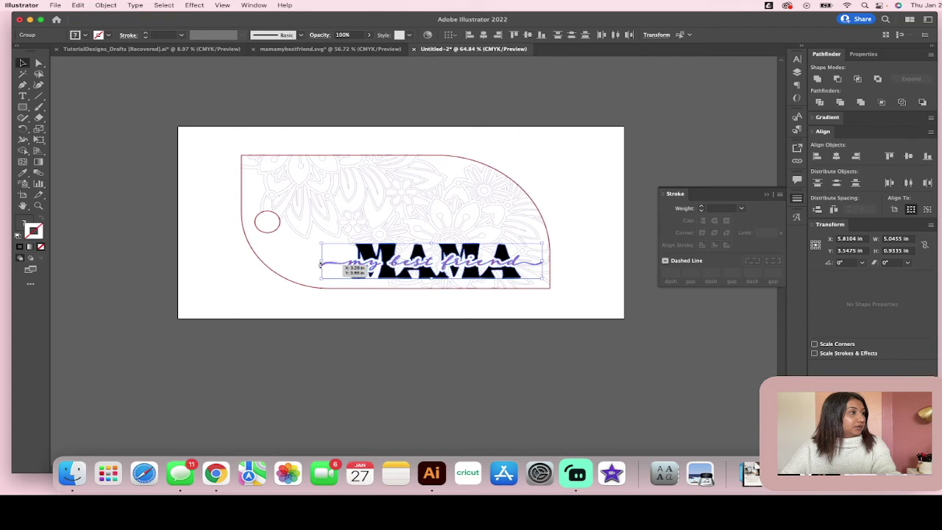
pyautogui.moveTo(322, 261); pyautogui.dragTo(293, 261)
pyautogui.moveTo(365, 269); pyautogui.dragTo(369, 268)
pyautogui.click(542, 329)
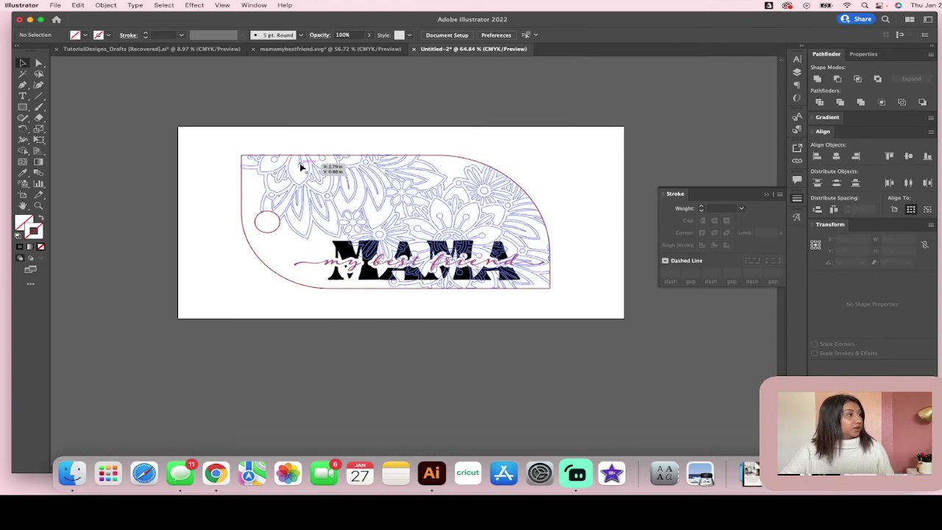
# Join the script and MAMA letters into one compound path with Cmd+8
pyautogui.click(338, 262)
pyautogui.moveTo(352, 254); pyautogui.dragTo(354, 254)
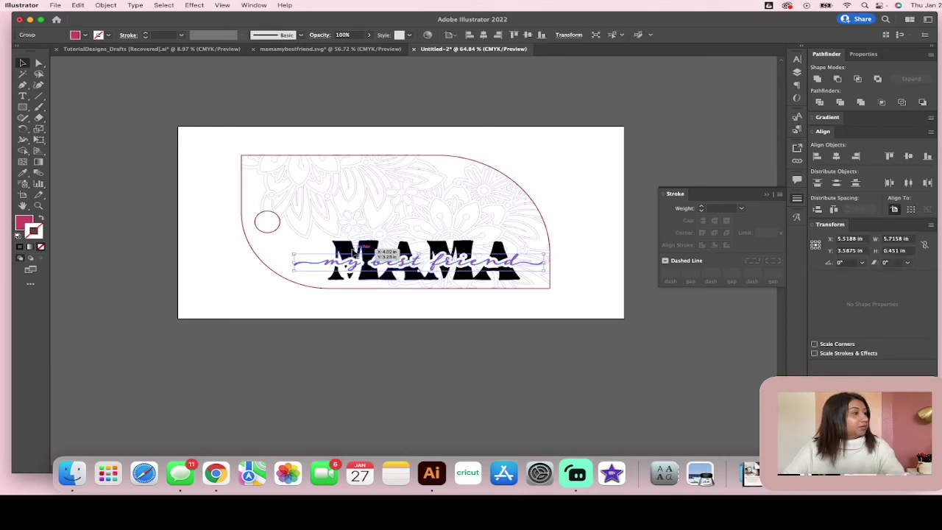
pyautogui.keyDown('shift'); pyautogui.click(359, 252); pyautogui.keyUp('shift')
pyautogui.press('super+8')
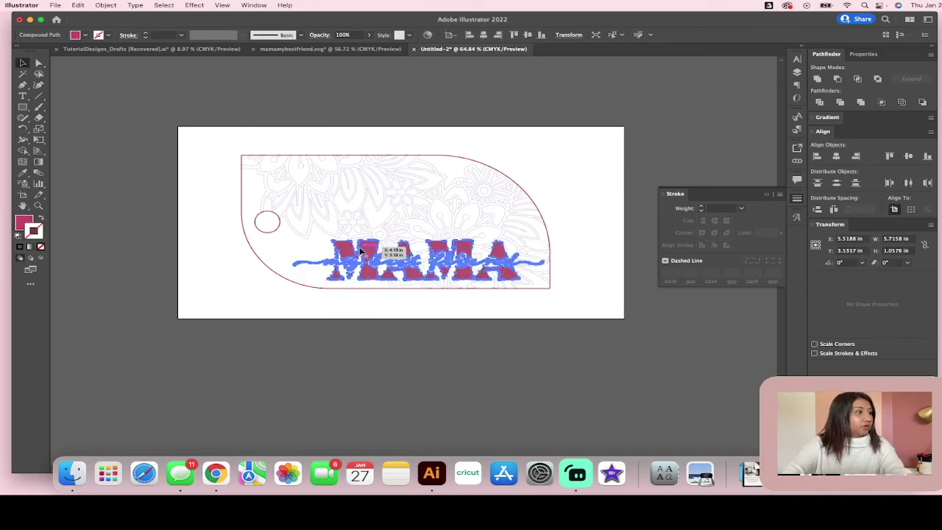
pyautogui.click(389, 343)
pyautogui.click(364, 264)
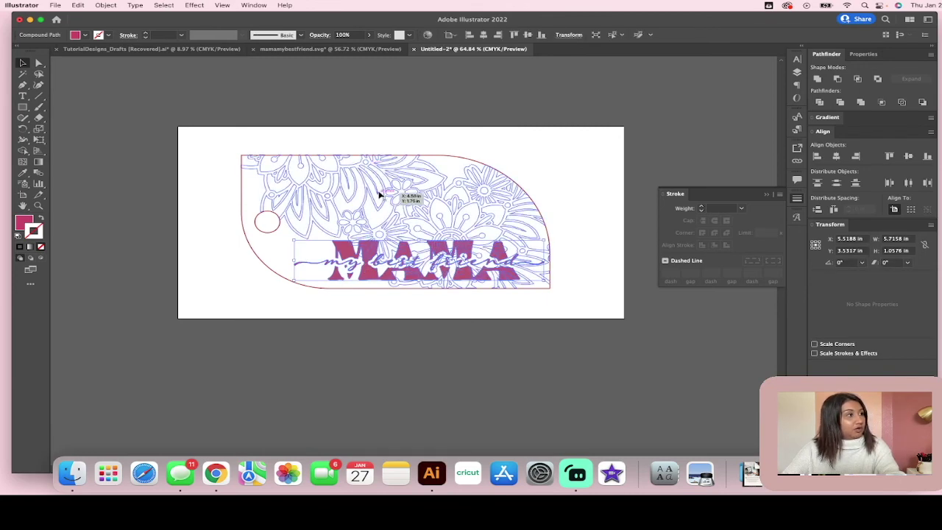
# Select and deselect the floral mandala artwork to inspect the tag
pyautogui.click(414, 359)
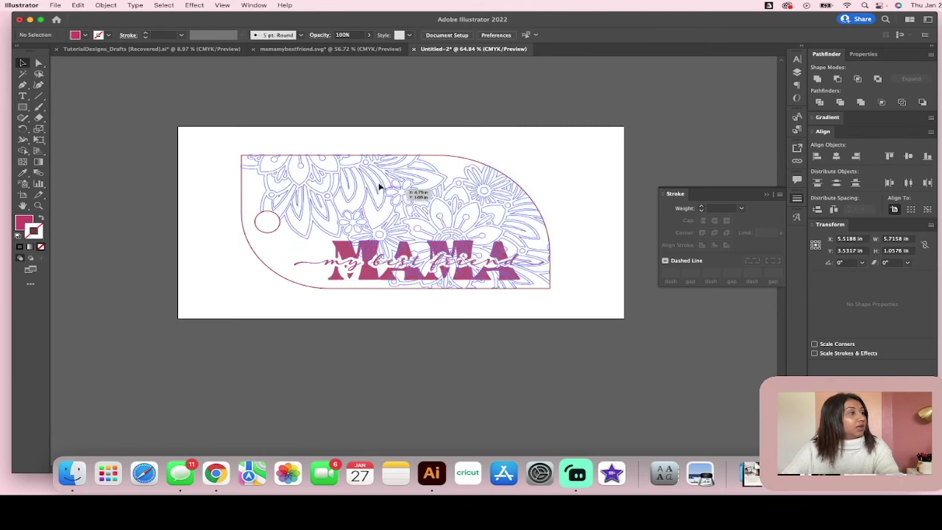
pyautogui.click(417, 228)
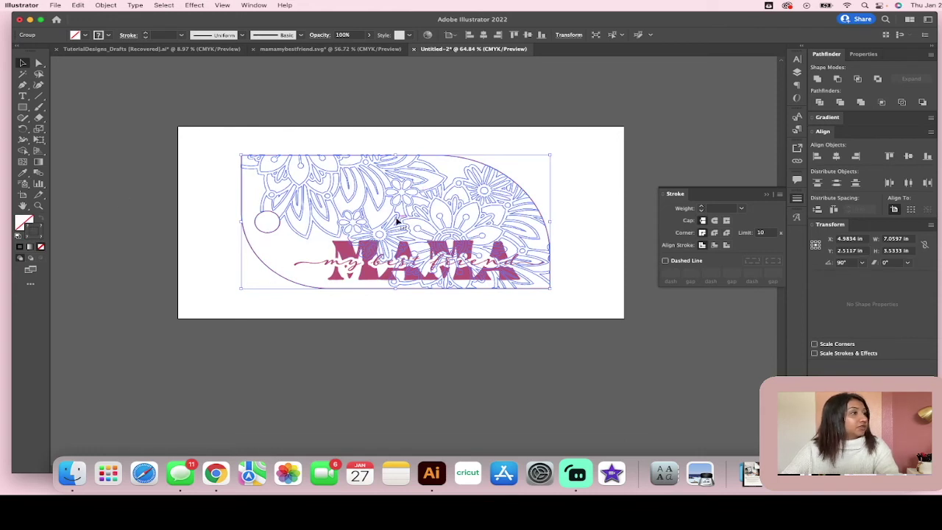
pyautogui.click(505, 139)
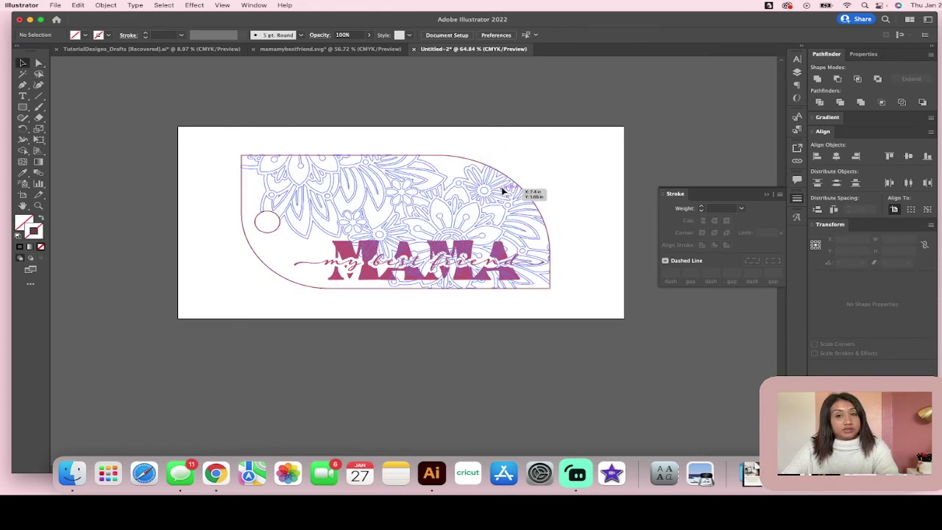
pyautogui.click(463, 160)
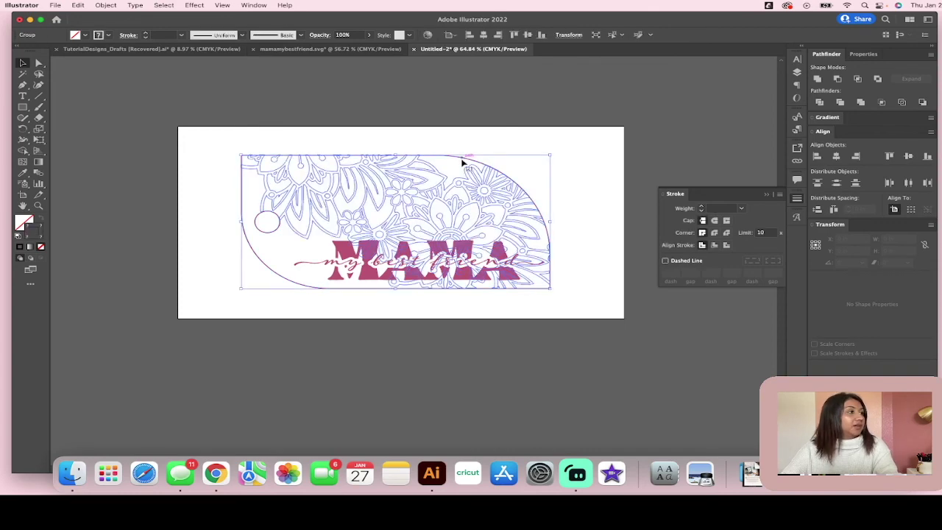
pyautogui.click(617, 144)
pyautogui.scroll(5, 509, 326)
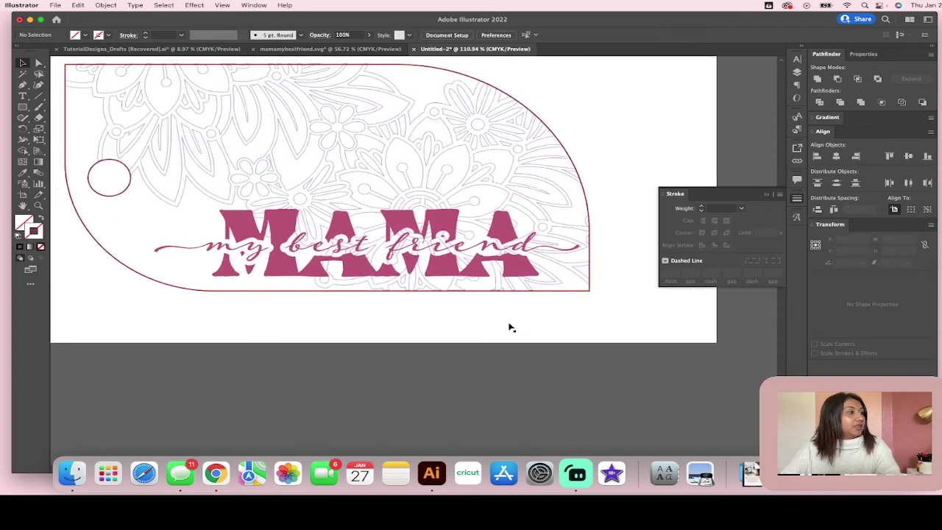